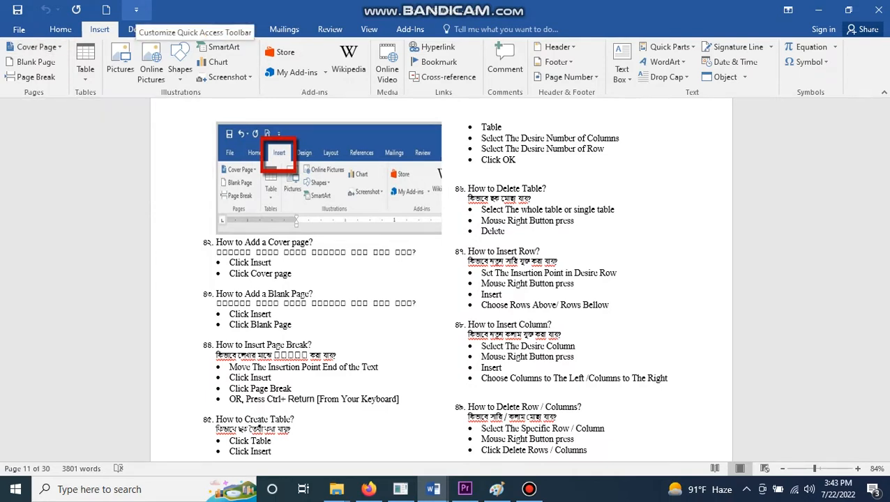
Create a new blank document and insert the built-in Banded cover page.
{"action": "left_click", "coordinate": [136, 10]}
{"action": "left_click", "coordinate": [106, 10]}
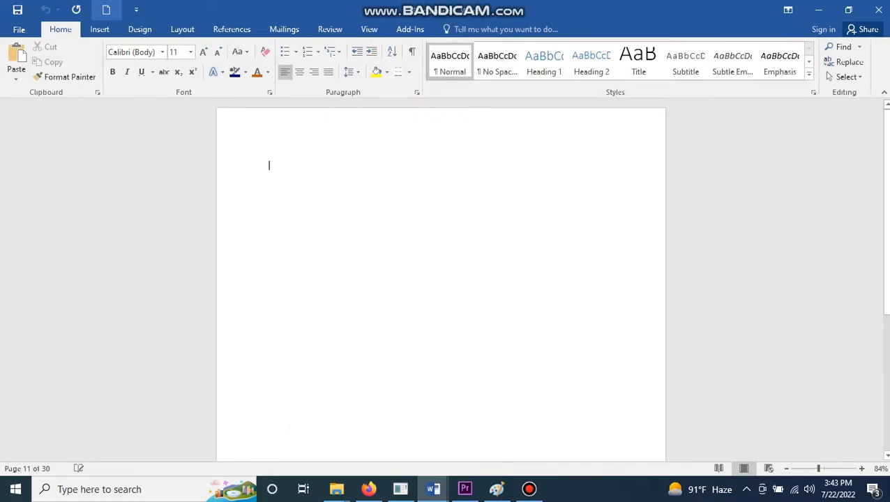
{"action": "left_click", "coordinate": [99, 29]}
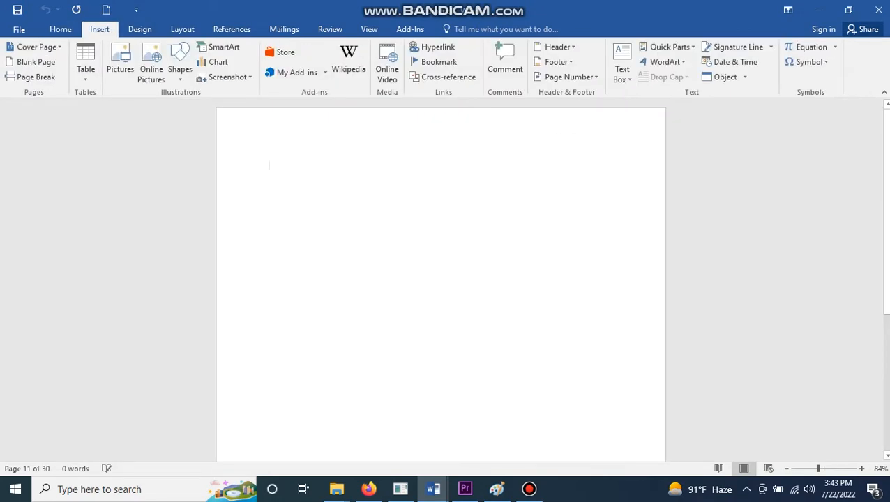
{"action": "left_click", "coordinate": [33, 46]}
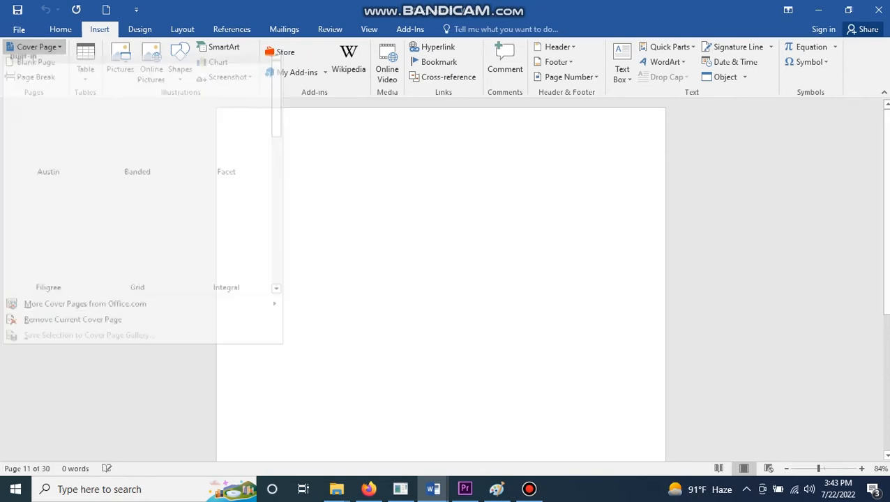
{"action": "left_click", "coordinate": [137, 122]}
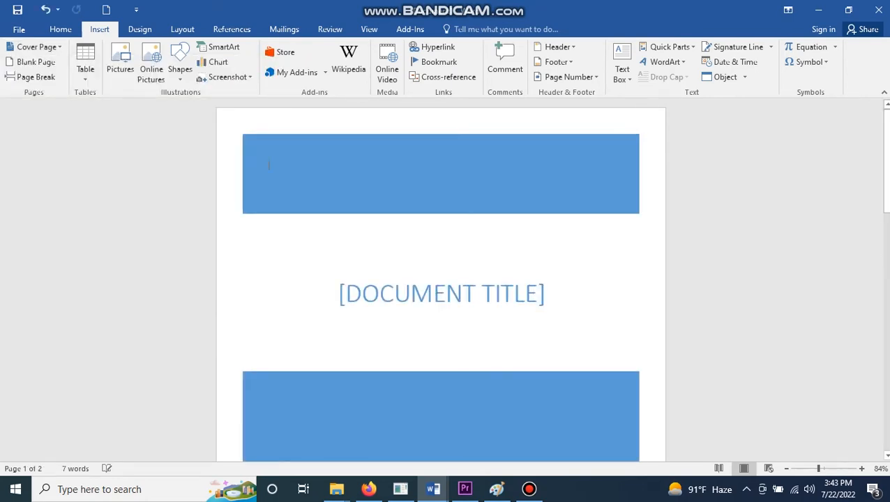
Check the blank page instructions in the Book MS Word document, and add a blank page to Document1.
{"action": "mouse_move", "coordinate": [432, 488]}
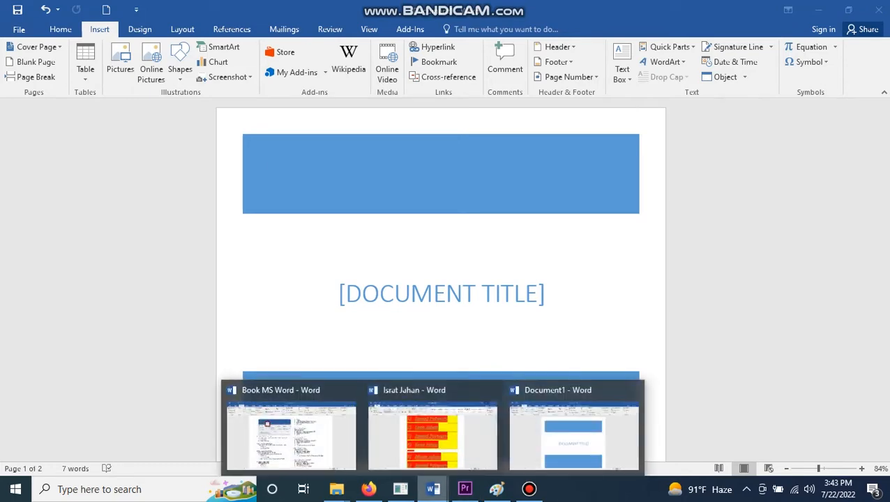
{"action": "left_click", "coordinate": [289, 433]}
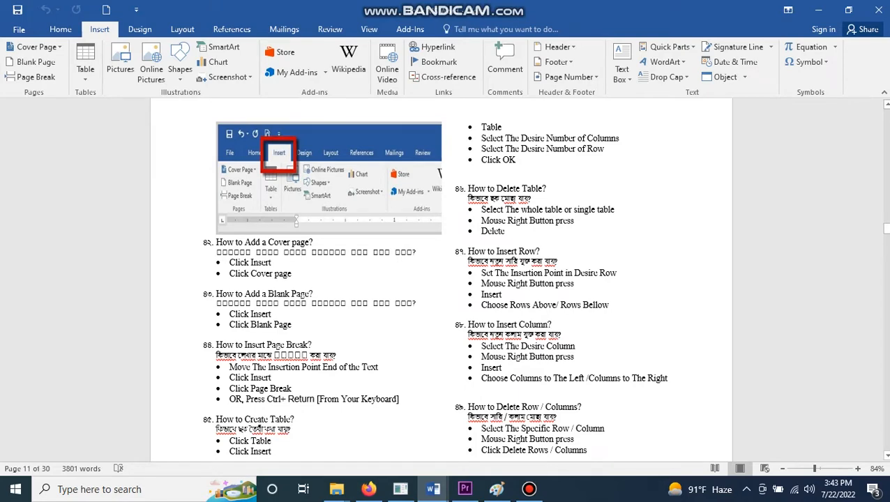
{"action": "mouse_move", "coordinate": [432, 489]}
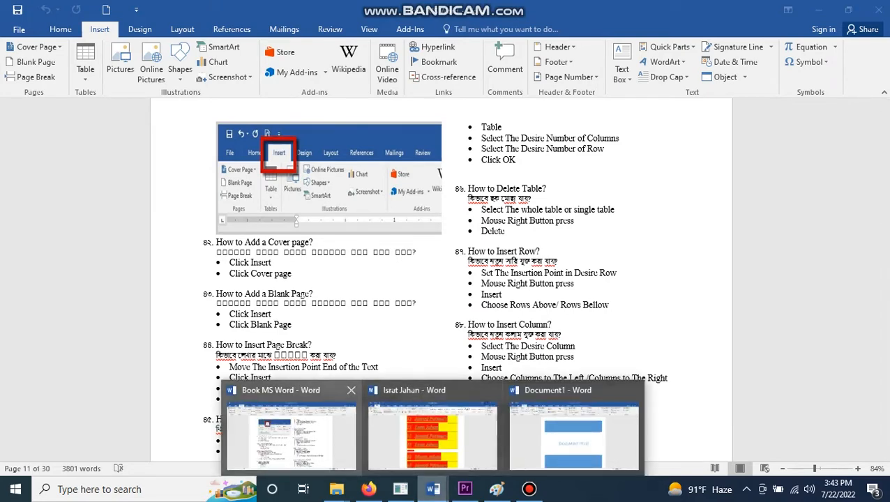
{"action": "left_click", "coordinate": [573, 432]}
{"action": "left_click", "coordinate": [35, 62]}
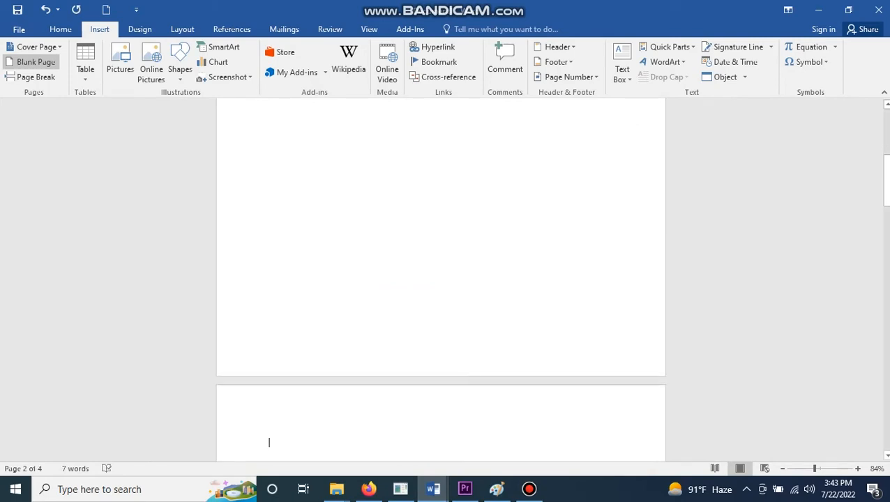
{"action": "scroll", "coordinate": [441, 279], "scroll_direction": "up", "scroll_amount": 3}
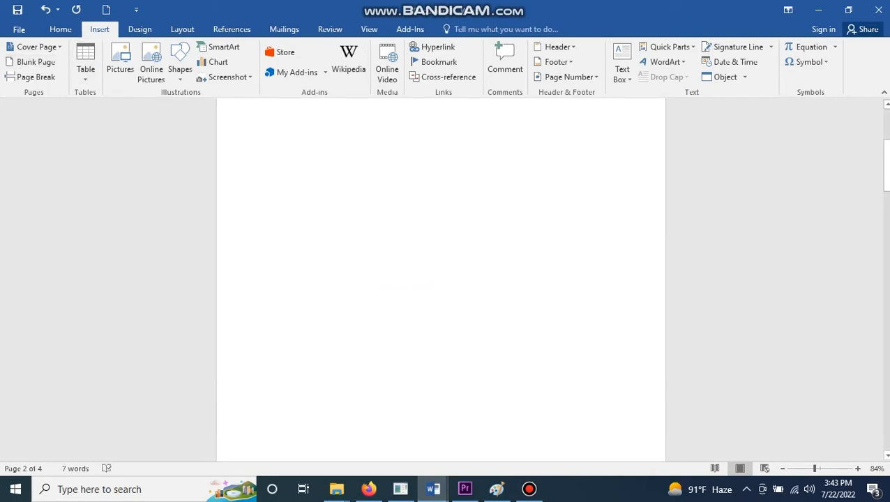
Consult the page break instructions in Book MS Word, and insert a page break in Document1.
{"action": "mouse_move", "coordinate": [432, 488]}
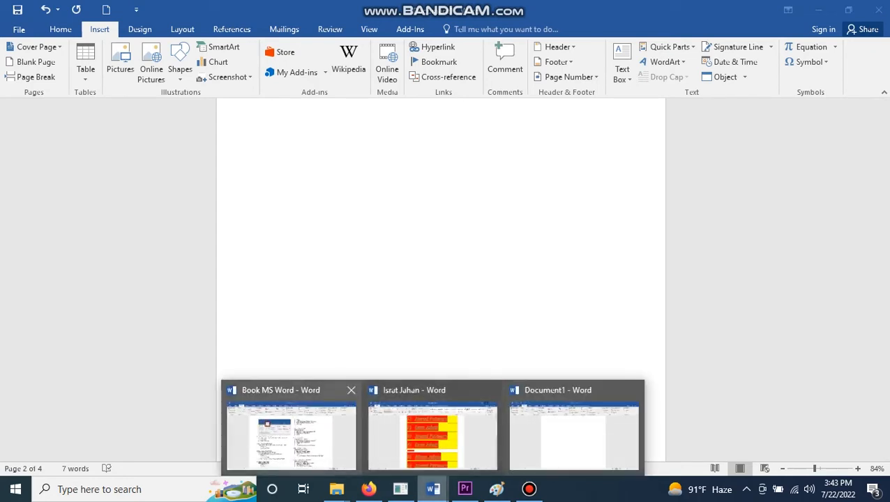
{"action": "left_click", "coordinate": [279, 443]}
{"action": "scroll", "coordinate": [441, 278], "scroll_direction": "down", "scroll_amount": 2}
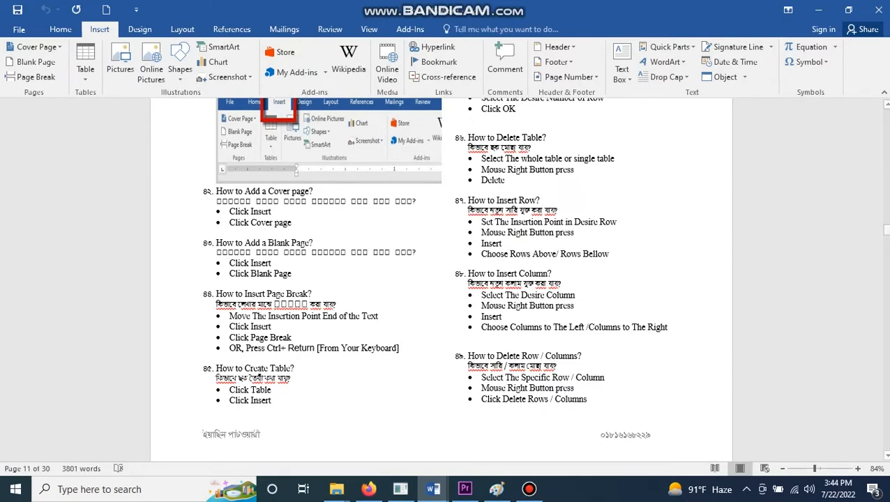
{"action": "mouse_move", "coordinate": [464, 489]}
{"action": "mouse_move", "coordinate": [432, 489]}
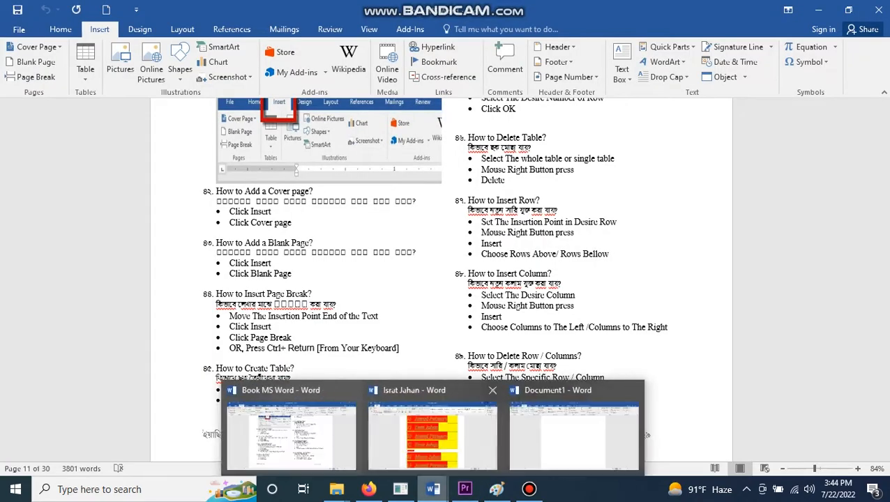
{"action": "left_click", "coordinate": [573, 433]}
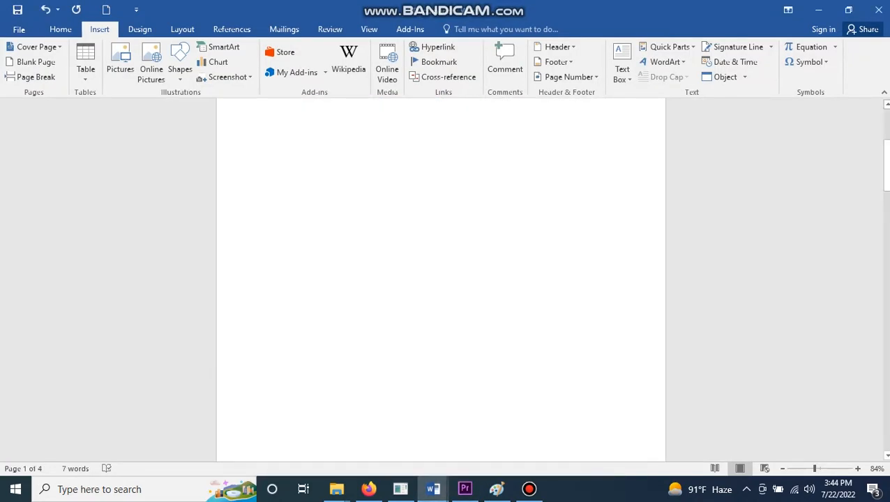
{"action": "left_click", "coordinate": [31, 77]}
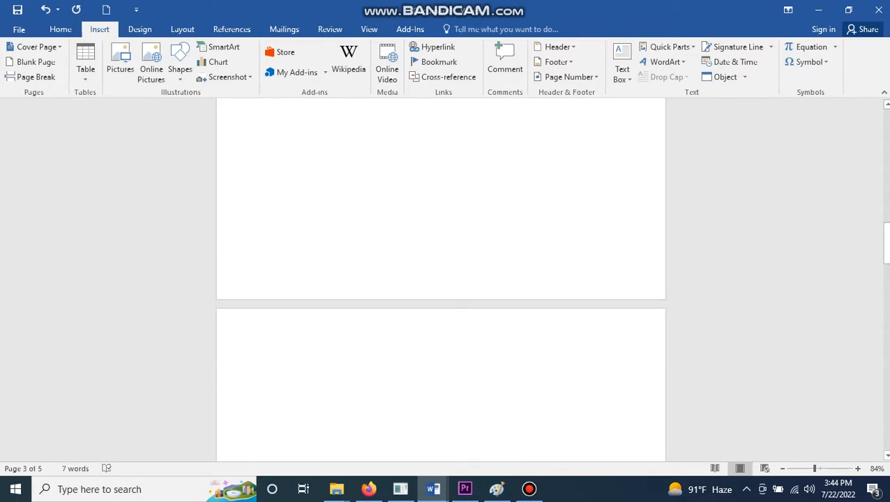
Review the table creation instructions in Book MS Word, and insert a table with 10 columns and 5 rows in Document1.
{"action": "left_click", "coordinate": [432, 488]}
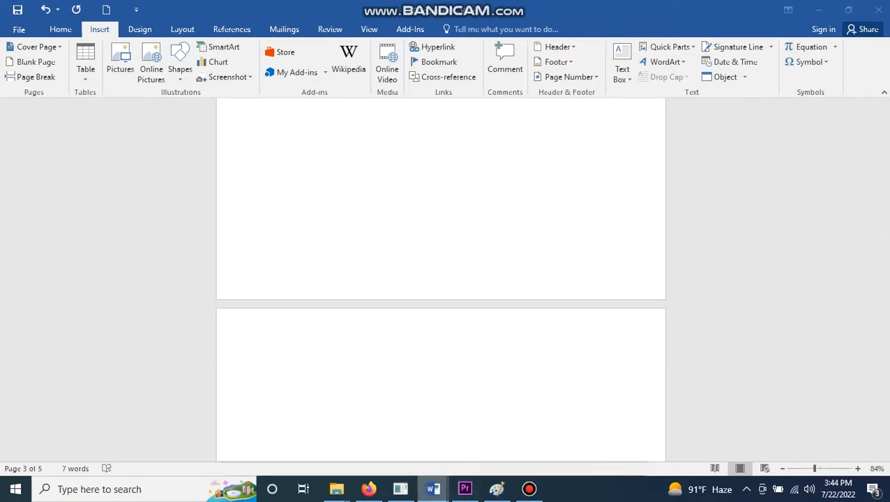
{"action": "left_click", "coordinate": [291, 432]}
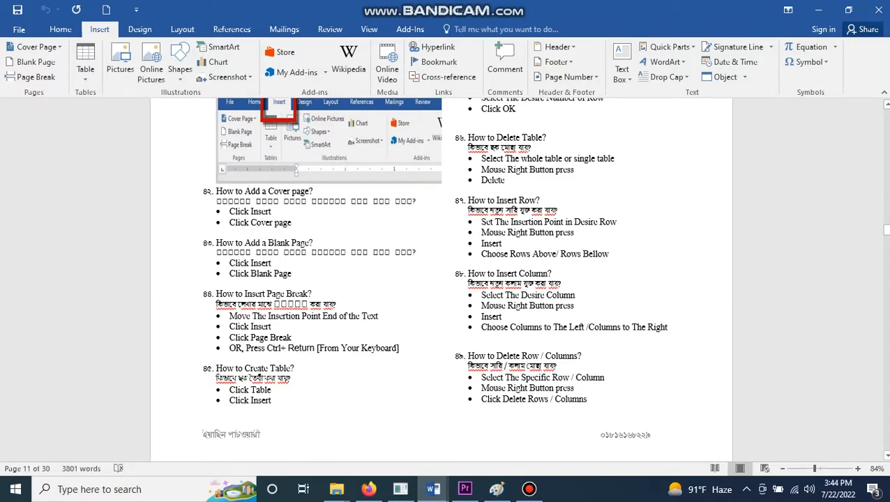
{"action": "scroll", "coordinate": [441, 279], "scroll_direction": "up", "scroll_amount": 3}
{"action": "scroll", "coordinate": [441, 279], "scroll_direction": "down", "scroll_amount": 2}
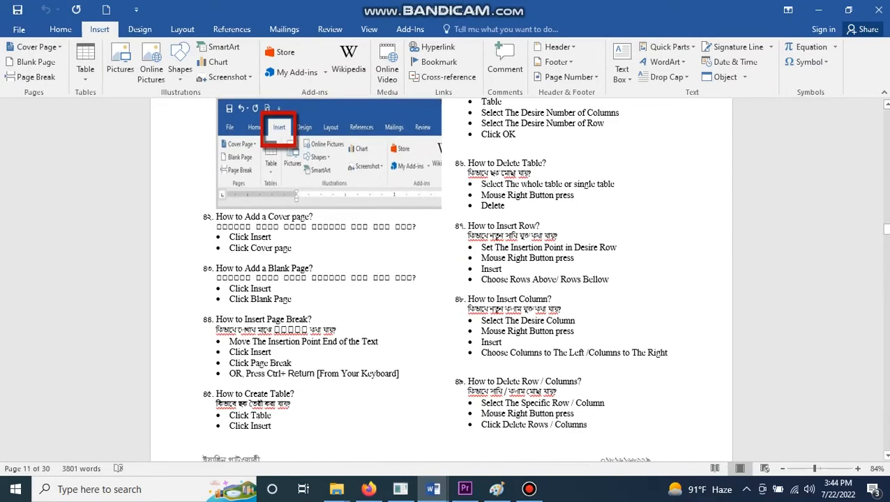
{"action": "left_click", "coordinate": [432, 489]}
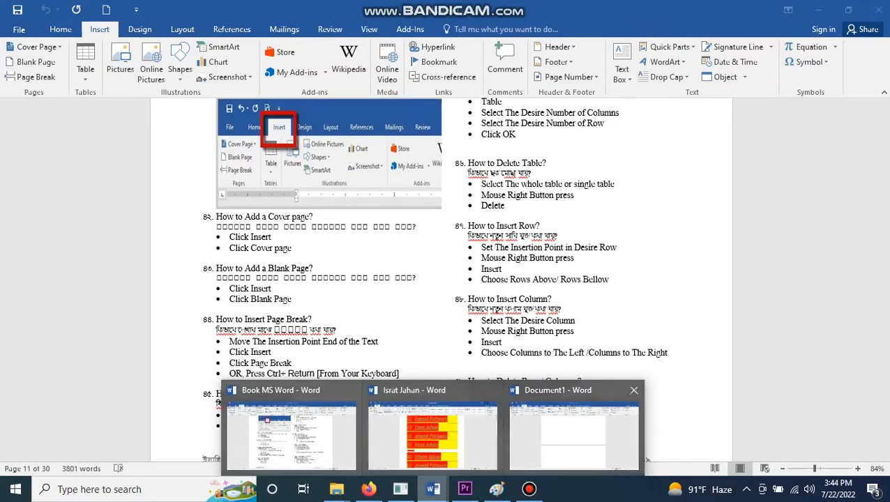
{"action": "left_click", "coordinate": [573, 429]}
{"action": "left_click", "coordinate": [85, 67]}
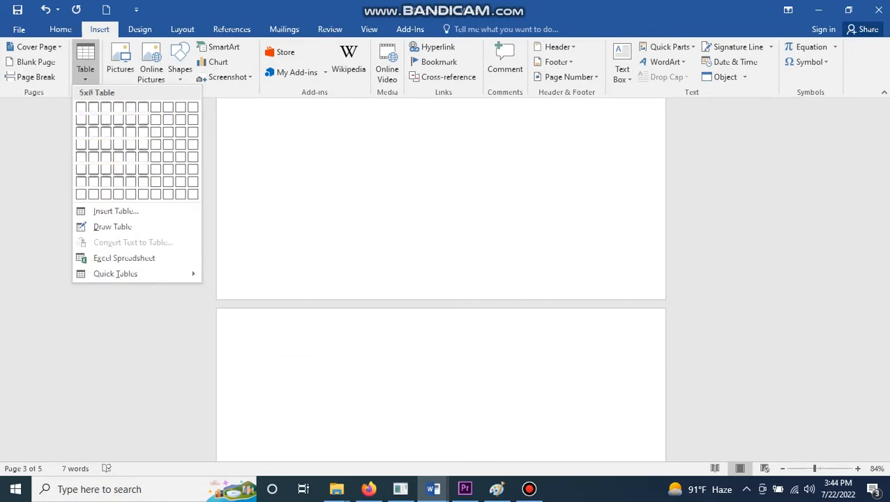
{"action": "left_click", "coordinate": [115, 210]}
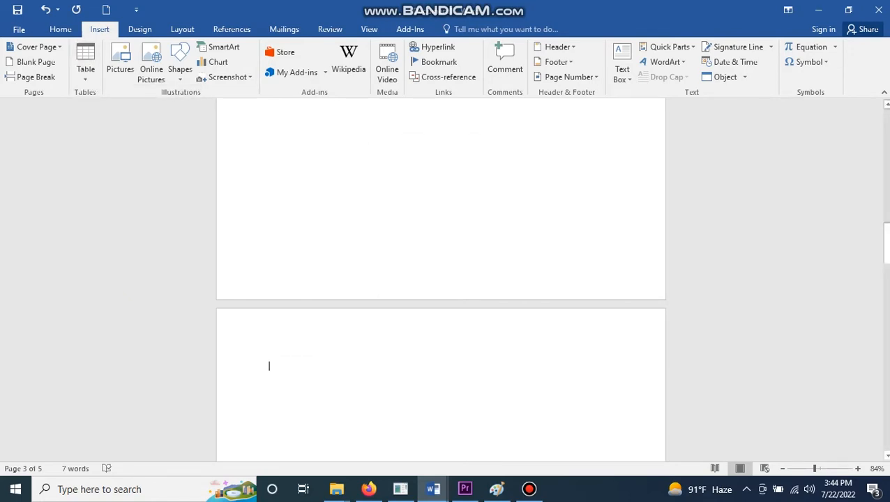
{"action": "type", "text": "10"}
{"action": "key", "text": "Tab"}
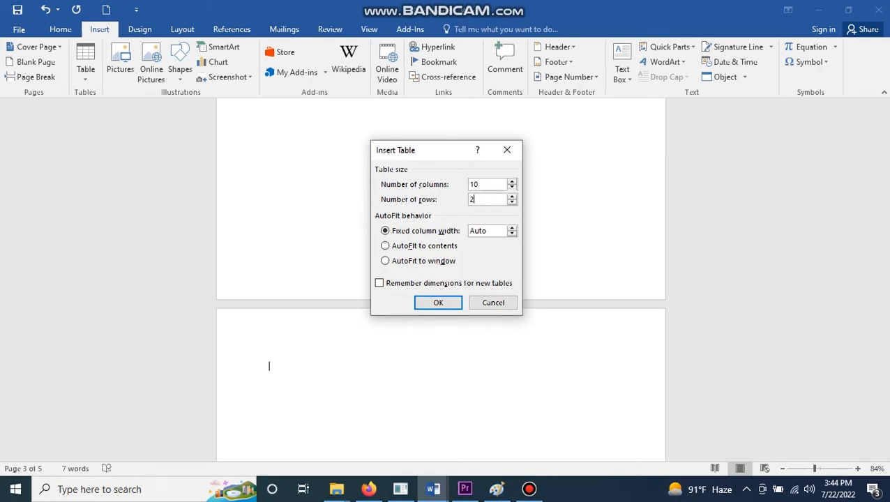
{"action": "type", "text": "5"}
{"action": "key", "text": "Return"}
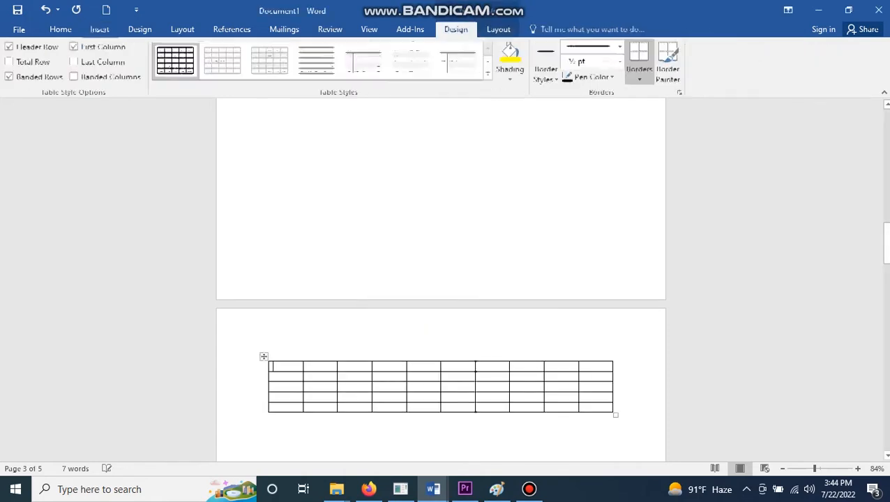
{"action": "scroll", "coordinate": [475, 359], "scroll_direction": "down", "scroll_amount": 2}
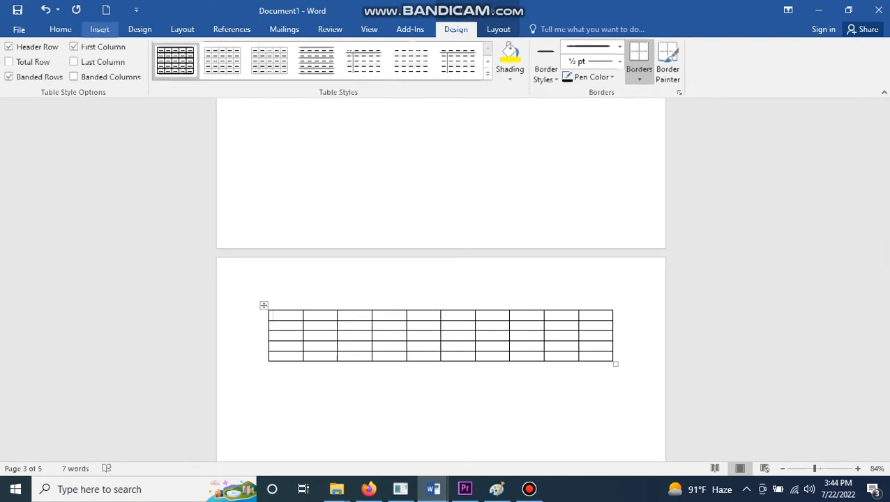
Read the table deletion instructions in Book MS Word, and delete the whole table in Document1.
{"action": "left_click", "coordinate": [99, 28]}
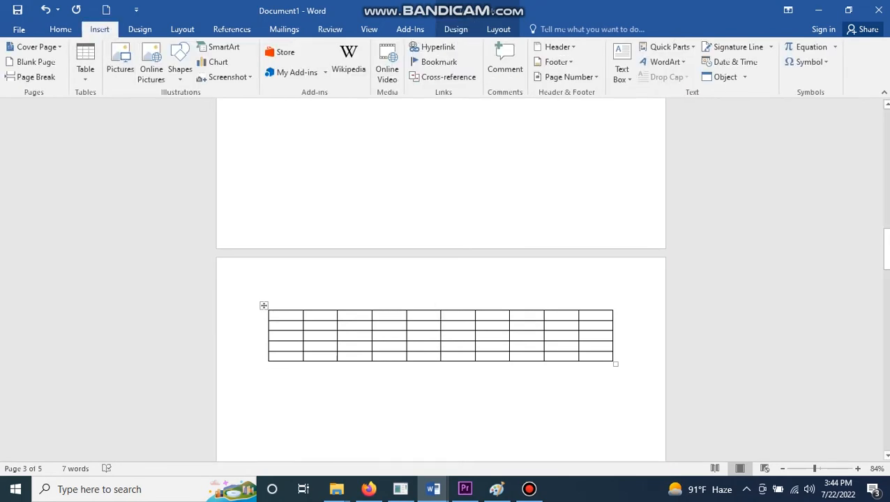
{"action": "mouse_move", "coordinate": [433, 489]}
{"action": "left_click", "coordinate": [300, 428]}
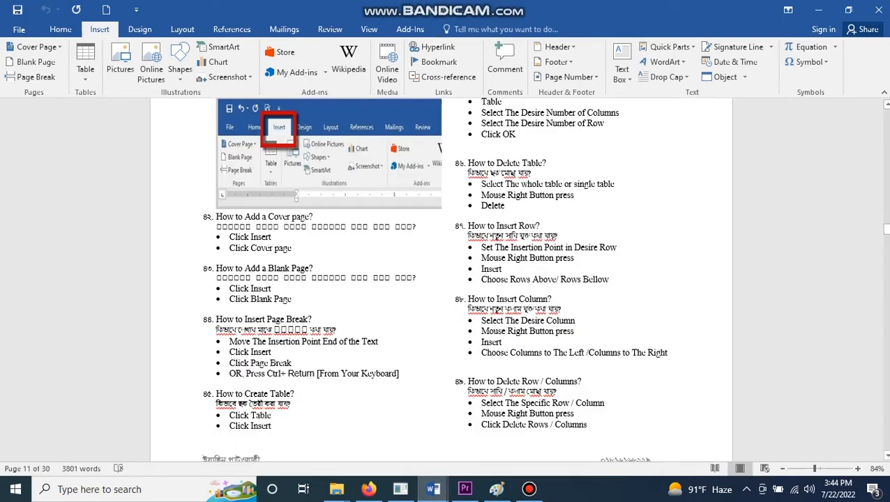
{"action": "scroll", "coordinate": [441, 279], "scroll_direction": "up", "scroll_amount": 1}
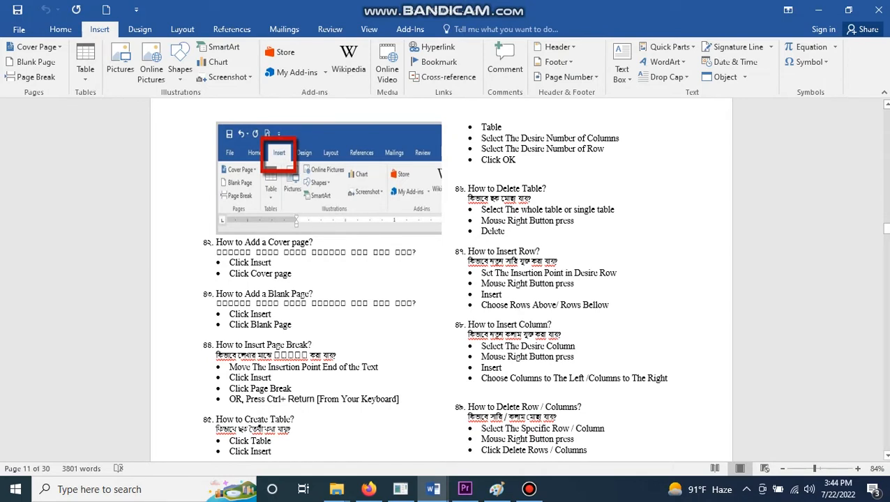
{"action": "mouse_move", "coordinate": [432, 489]}
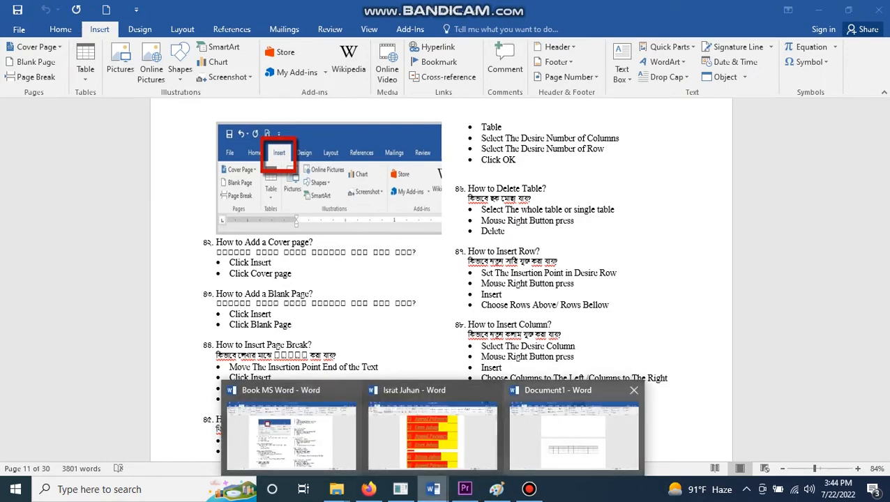
{"action": "left_click", "coordinate": [573, 425]}
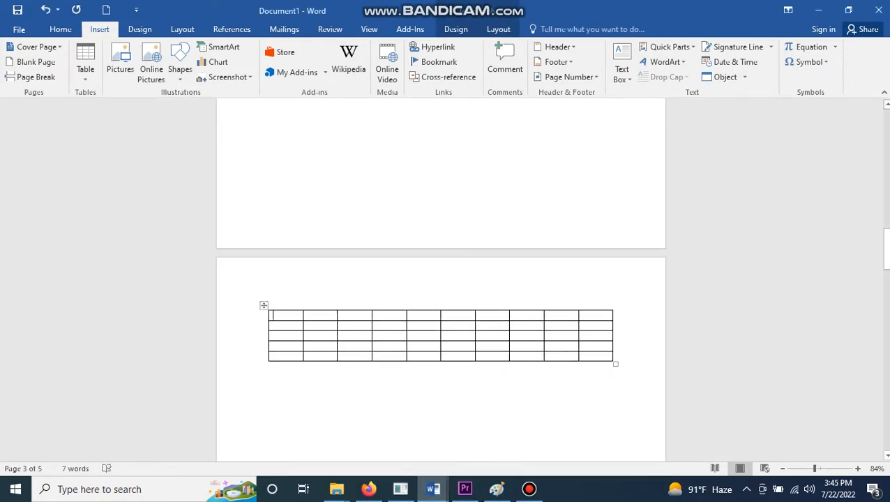
{"action": "left_click", "coordinate": [264, 305]}
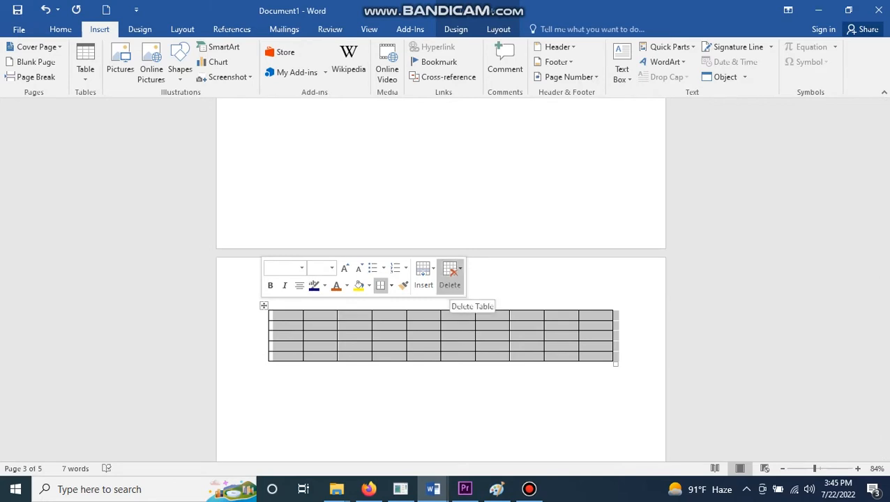
{"action": "left_click", "coordinate": [449, 279]}
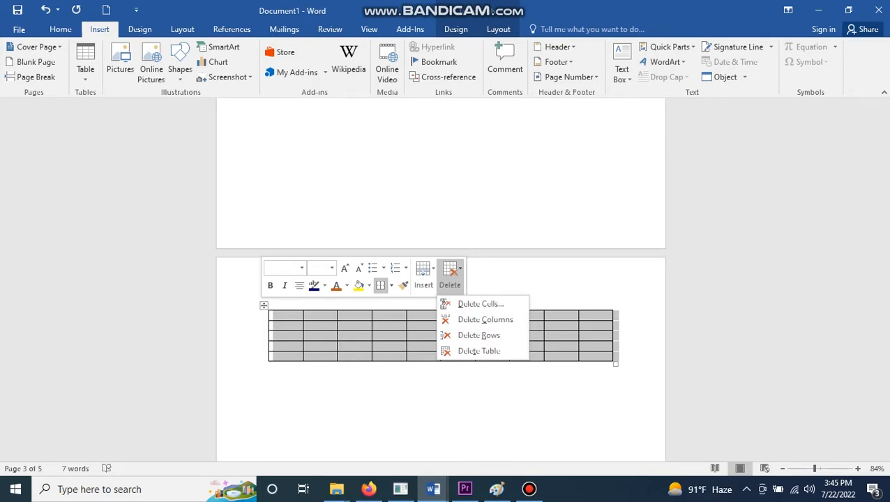
{"action": "key", "text": "Escape"}
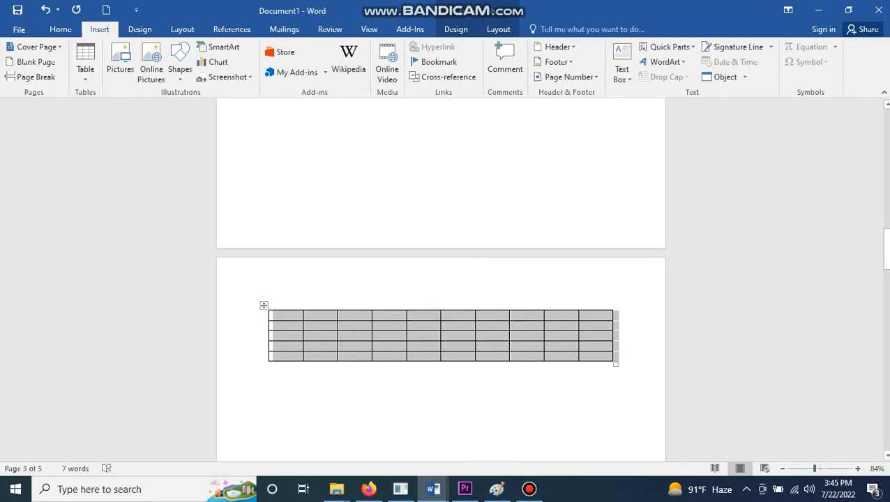
{"action": "key", "text": "BackSpace"}
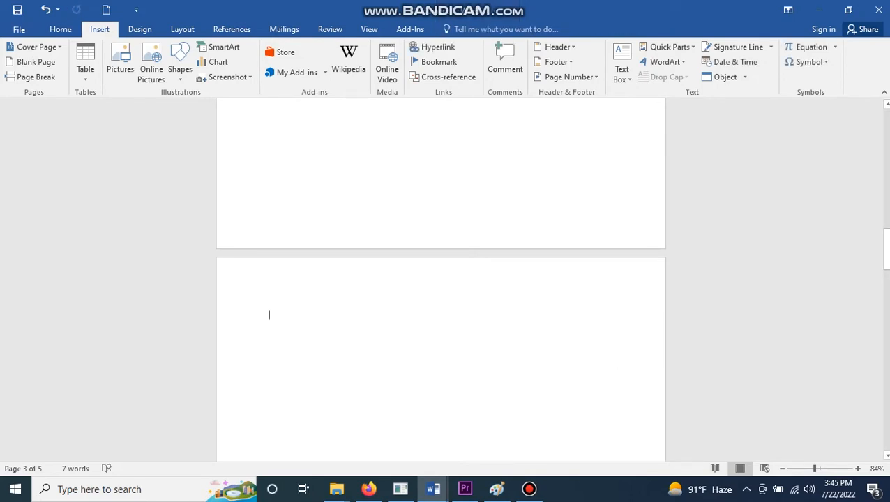
Look at the row insertion instructions in Book MS Word, and undo the table deletion in Document1.
{"action": "mouse_move", "coordinate": [432, 489]}
{"action": "left_click", "coordinate": [296, 437]}
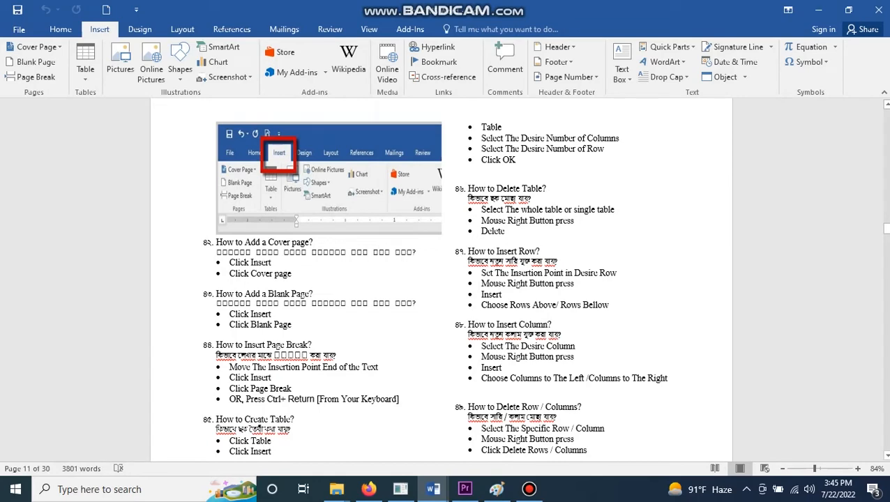
{"action": "mouse_move", "coordinate": [432, 488]}
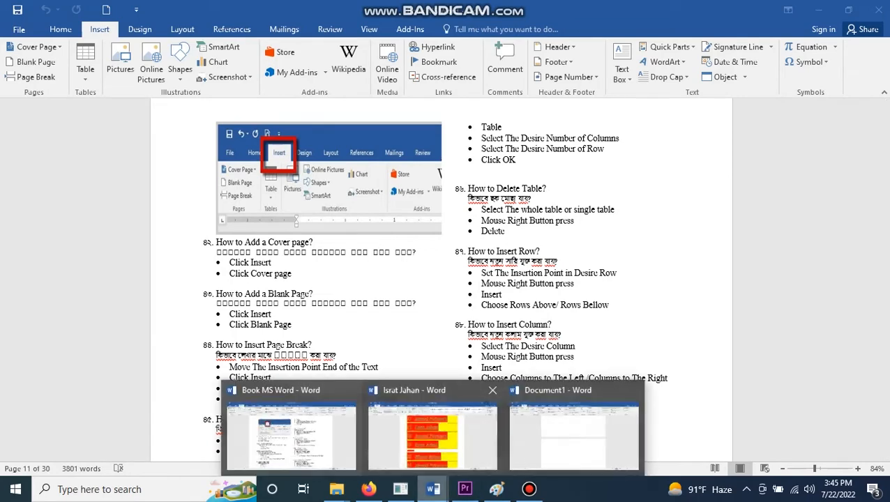
{"action": "left_click", "coordinate": [579, 429]}
{"action": "key", "text": "ctrl+z"}
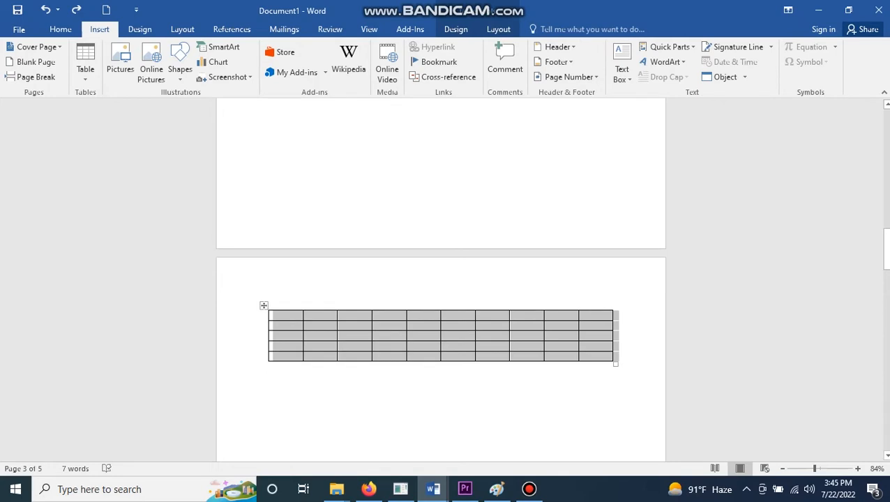
Delete the whole table in Document1, and switch to Book MS Word to read the row and column insertion instructions.
{"action": "right_click", "coordinate": [487, 337]}
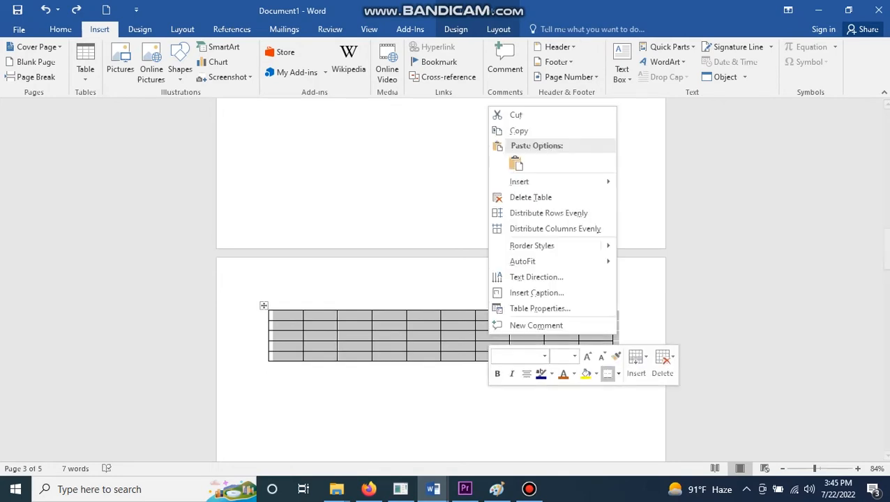
{"action": "left_click", "coordinate": [516, 196]}
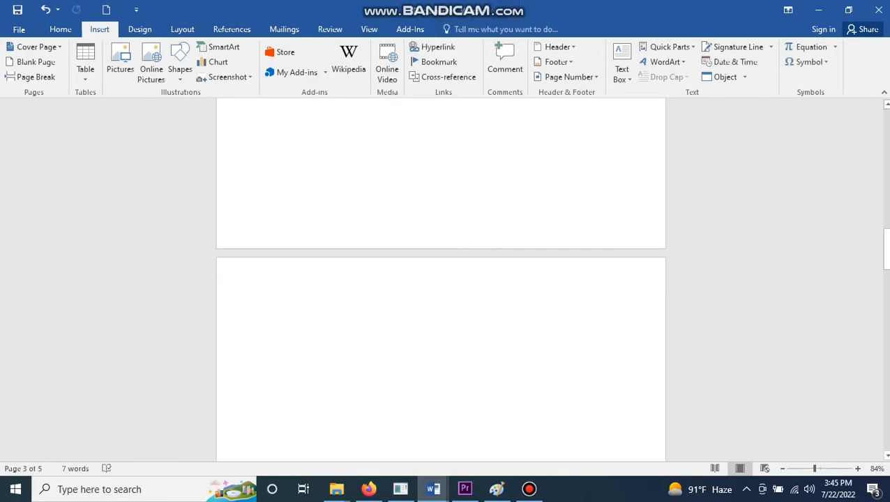
{"action": "left_click", "coordinate": [432, 489]}
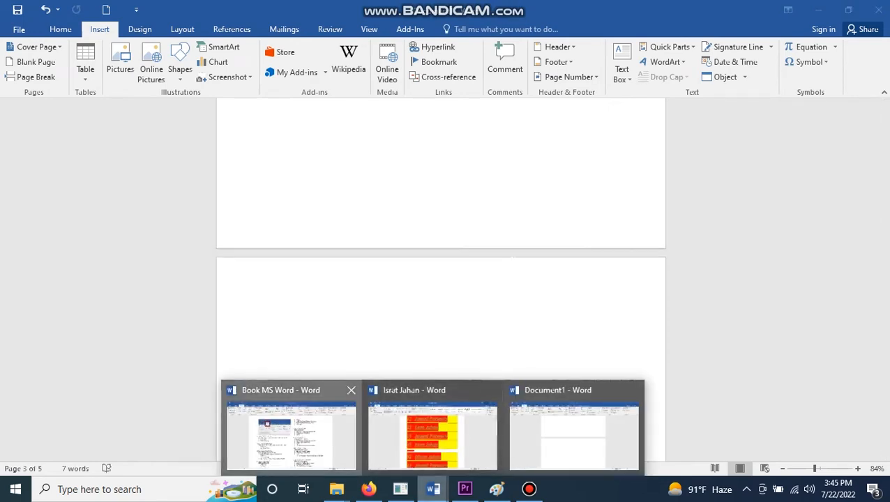
{"action": "left_click", "coordinate": [291, 436]}
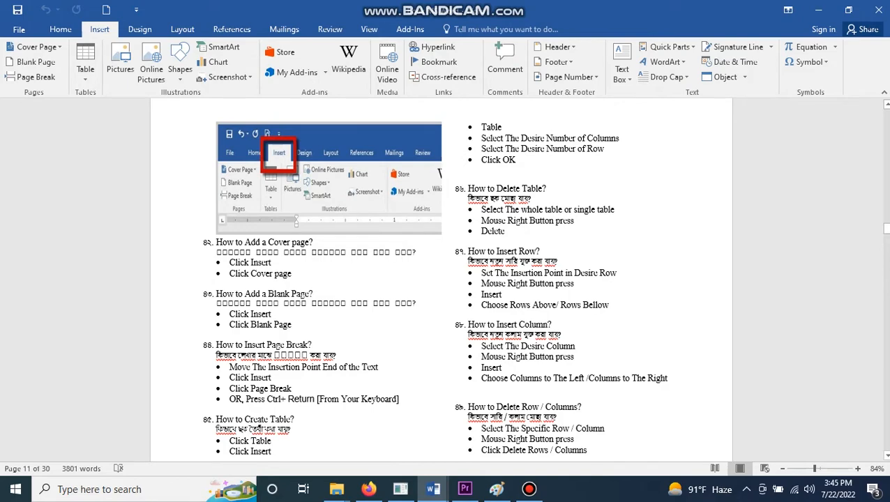
Return to Document1, undo the table deletion, and clear the table selection.
{"action": "mouse_move", "coordinate": [432, 489]}
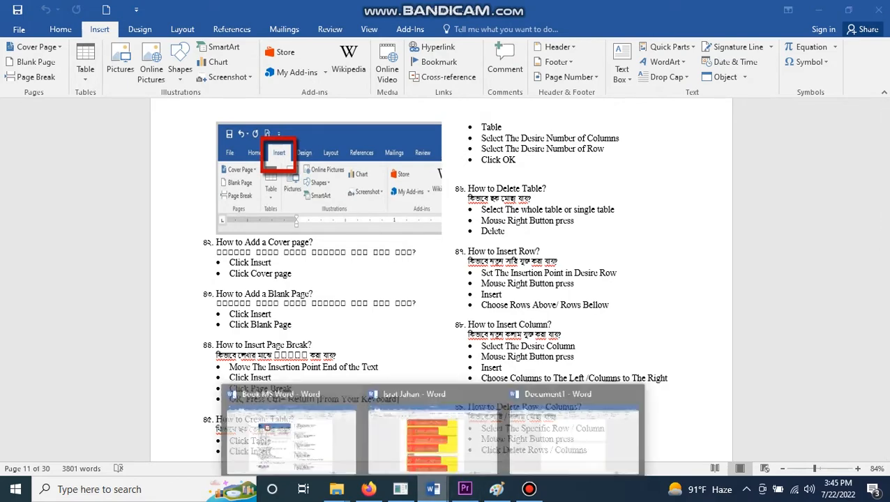
{"action": "left_click", "coordinate": [583, 462]}
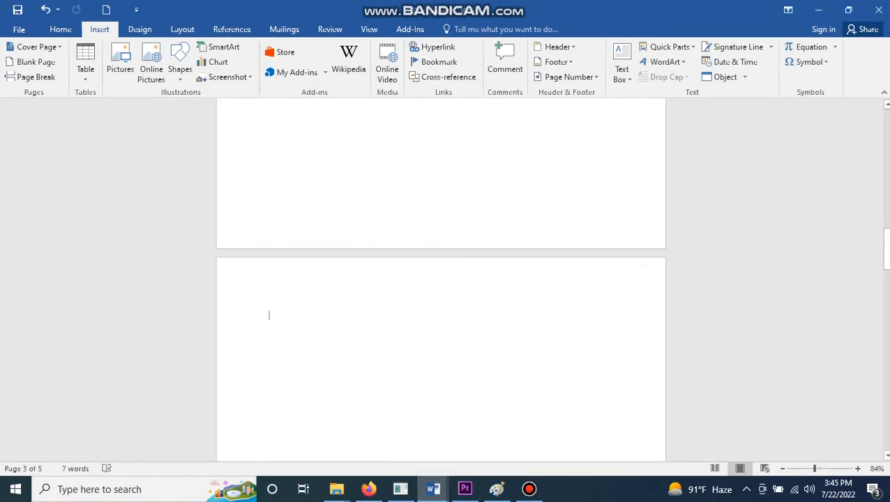
{"action": "key", "text": "ctrl+z"}
{"action": "left_click", "coordinate": [372, 382]}
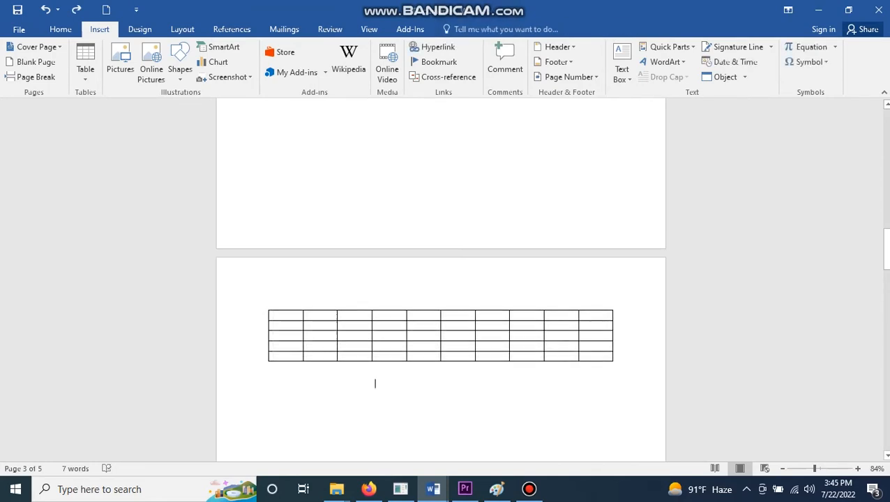
Insert a new column to the right of the table's last column.
{"action": "right_click", "coordinate": [593, 356]}
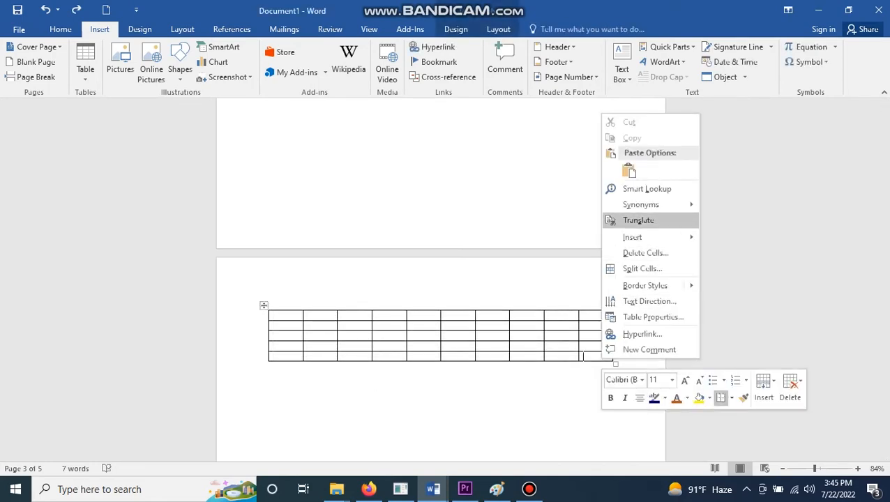
{"action": "mouse_move", "coordinate": [631, 237]}
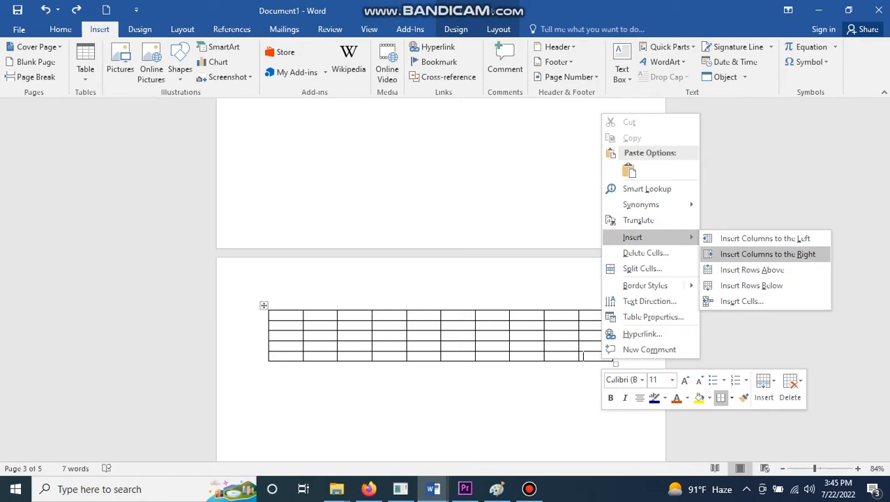
{"action": "left_click", "coordinate": [767, 253]}
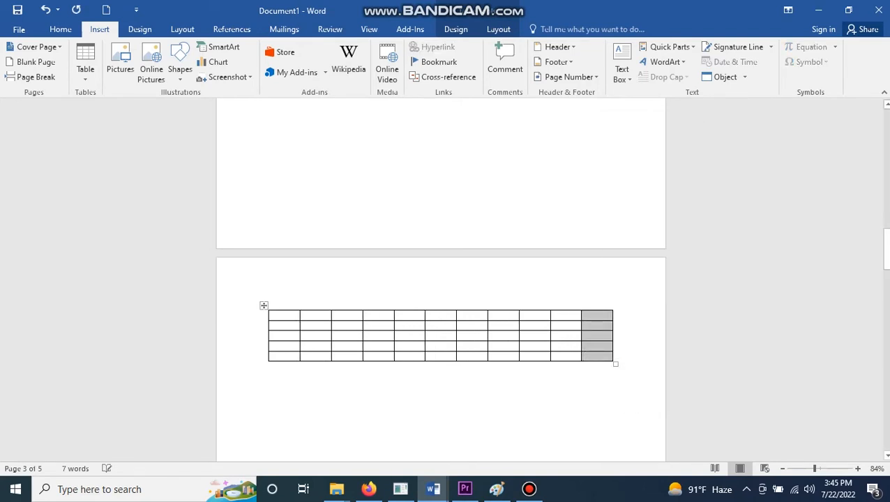
Insert a new row below the table's first row.
{"action": "left_click", "coordinate": [601, 316]}
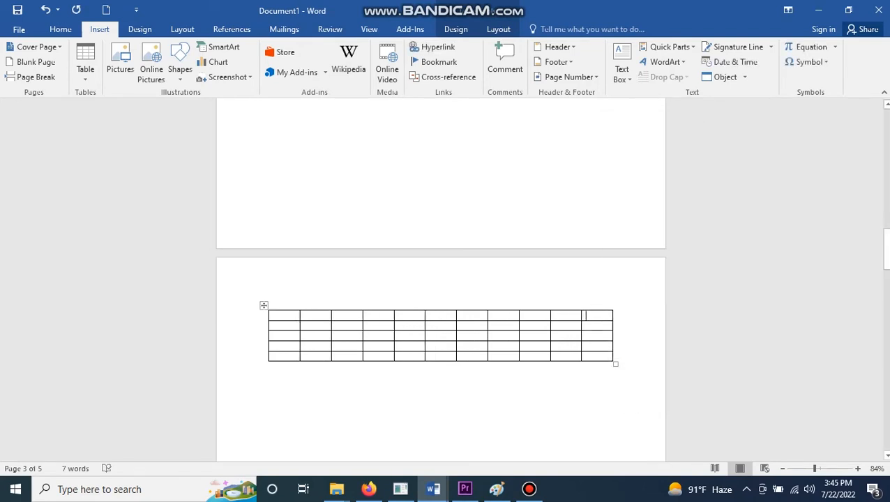
{"action": "right_click", "coordinate": [601, 317]}
{"action": "mouse_move", "coordinate": [633, 196]}
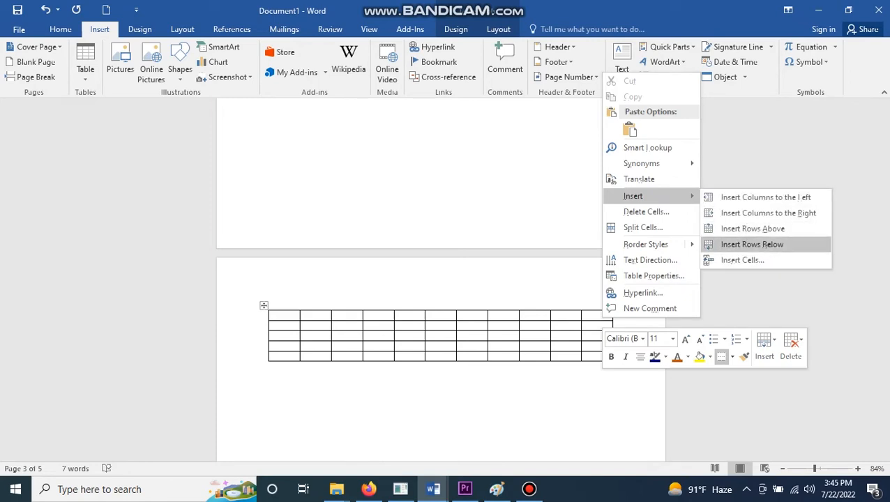
{"action": "left_click", "coordinate": [751, 244]}
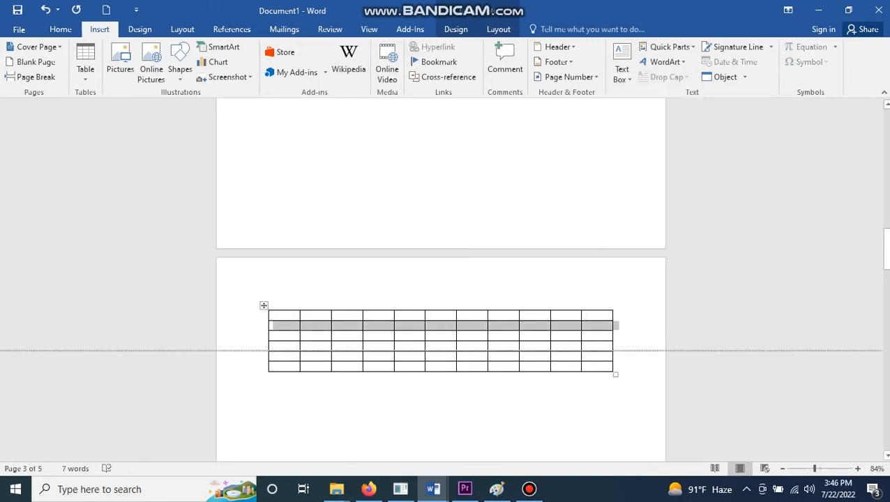
Delete the table's entire first column using the Delete Cells options.
{"action": "left_click", "coordinate": [278, 316]}
{"action": "right_click", "coordinate": [285, 317]}
{"action": "left_click", "coordinate": [330, 208]}
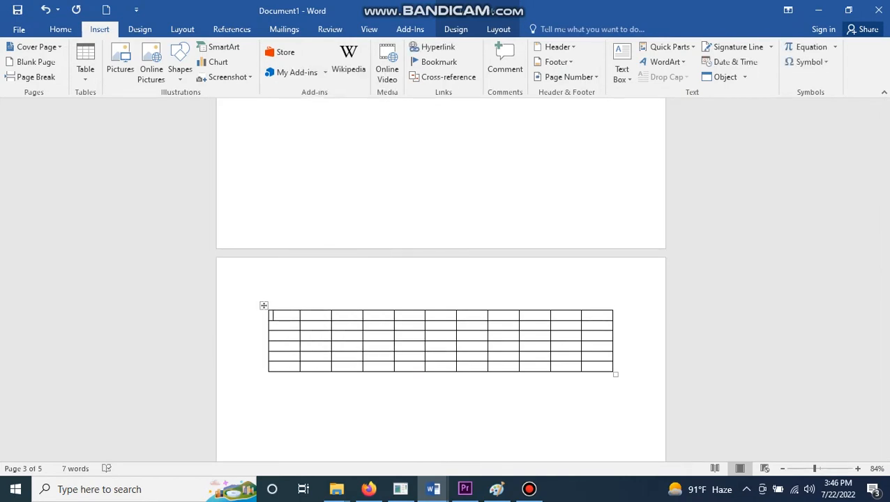
{"action": "key", "text": "Down"}
{"action": "key", "text": "Down"}
{"action": "key", "text": "Down"}
{"action": "key", "text": "Tab"}
{"action": "key", "text": "Return"}
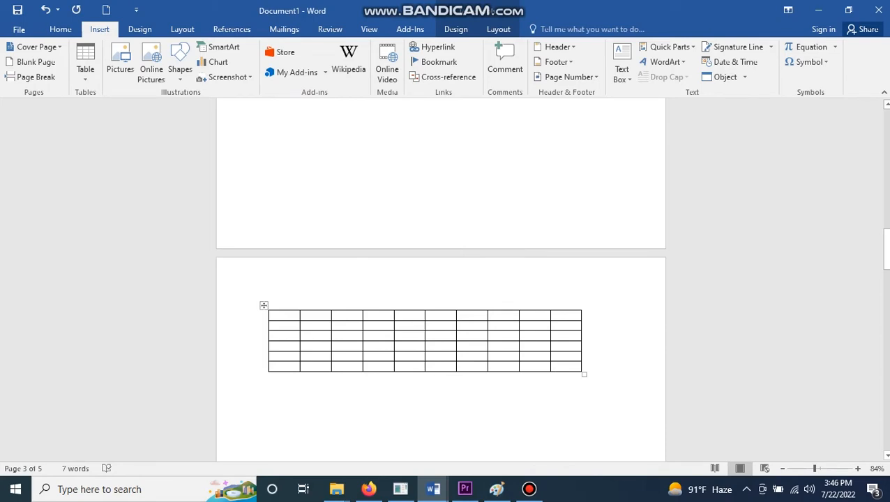
Delete the table's entire last row using the Delete Cells options.
{"action": "right_click", "coordinate": [567, 368]}
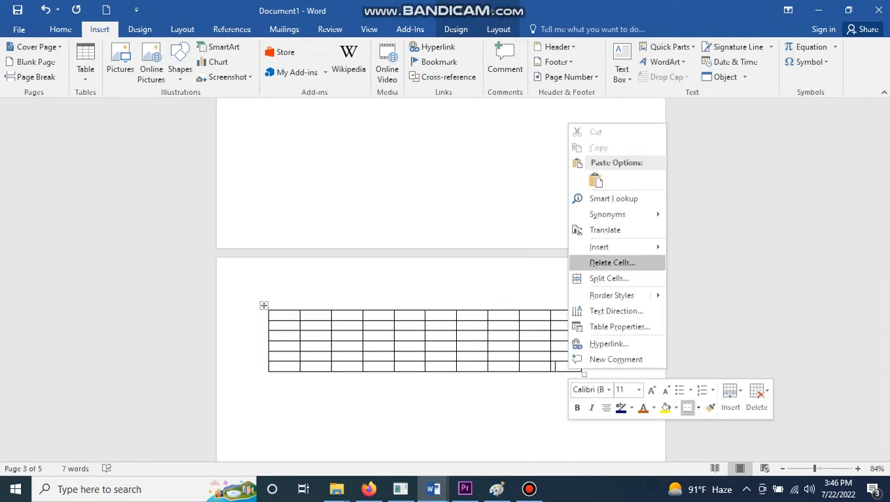
{"action": "key", "text": "Return"}
{"action": "key", "text": "Down"}
{"action": "key", "text": "Down"}
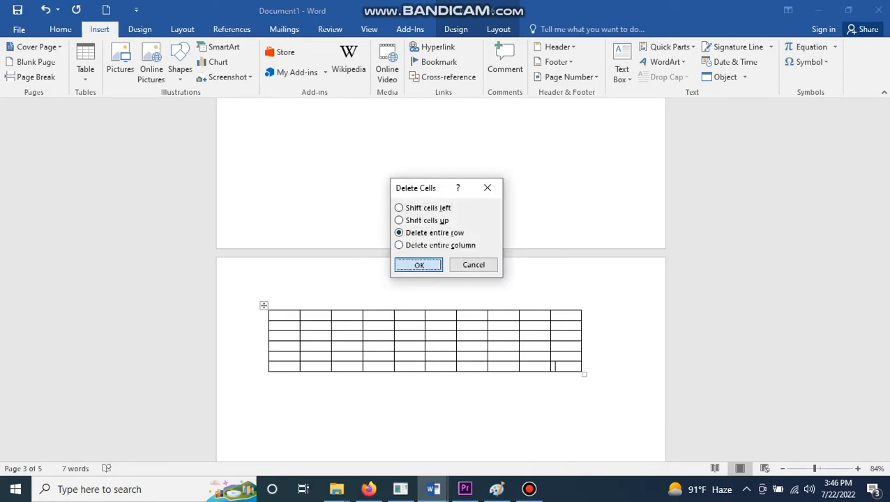
{"action": "key", "text": "Return"}
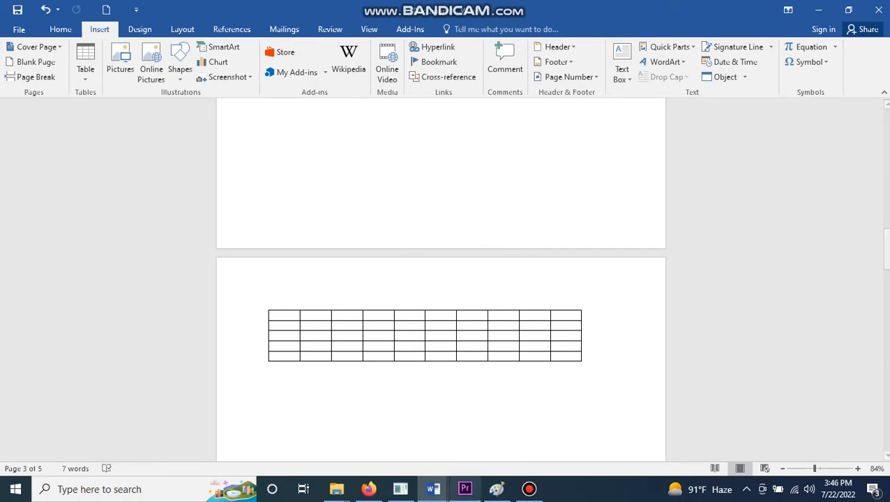
Review the instructions in Book MS Word on merging cells, pictures, shapes, headers and footers, and page numbers, and return to Document1.
{"action": "mouse_move", "coordinate": [433, 489]}
{"action": "left_click", "coordinate": [296, 433]}
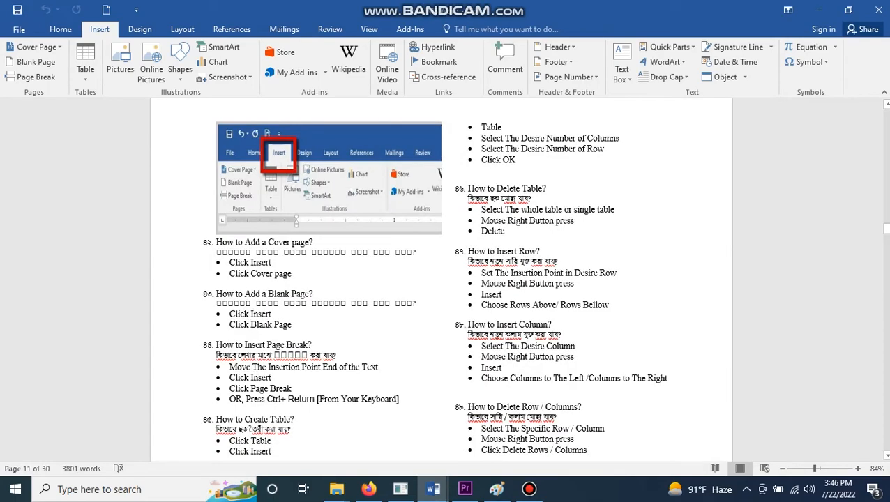
{"action": "scroll", "coordinate": [441, 279], "scroll_direction": "down", "scroll_amount": 5}
{"action": "scroll", "coordinate": [601, 346], "scroll_direction": "down", "scroll_amount": 3}
{"action": "scroll", "coordinate": [601, 345], "scroll_direction": "down", "scroll_amount": 2}
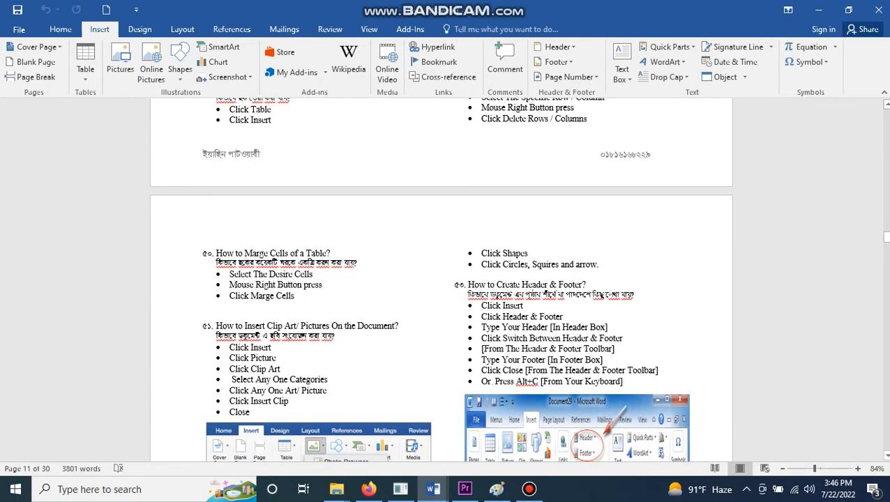
{"action": "scroll", "coordinate": [599, 294], "scroll_direction": "down", "scroll_amount": 4}
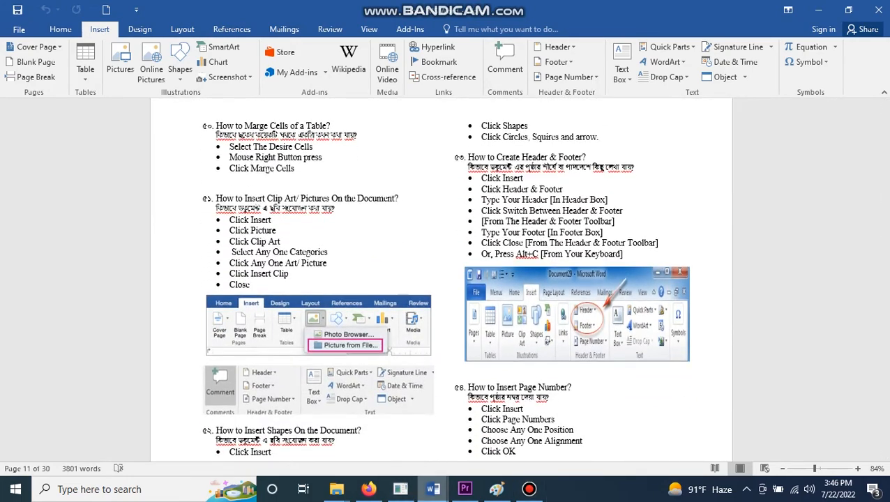
{"action": "mouse_move", "coordinate": [432, 489]}
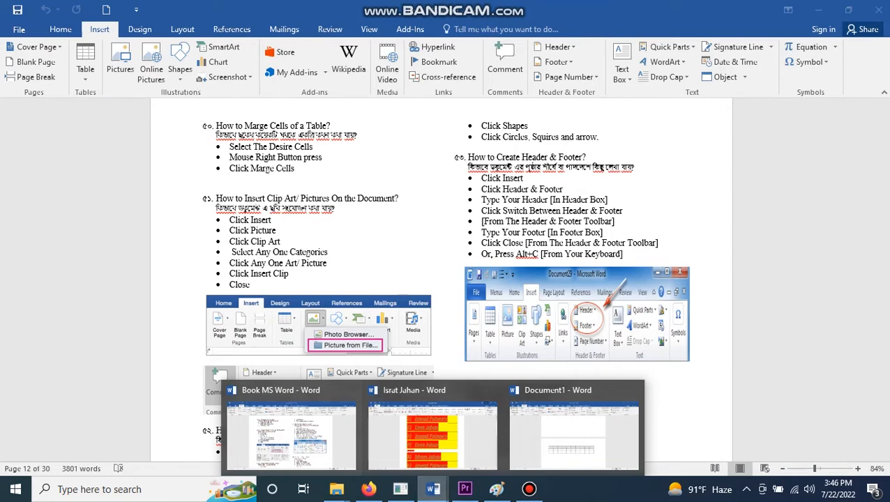
{"action": "left_click", "coordinate": [573, 429]}
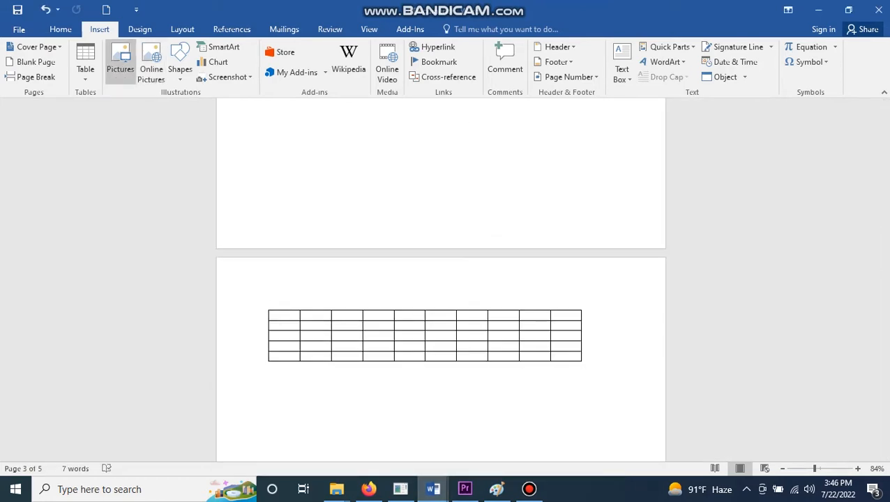
Insert the picture WIN_20220712_09_12_20_Pro (2) from the Camera Roll folder into Document1.
{"action": "scroll", "coordinate": [441, 278], "scroll_direction": "up", "scroll_amount": 5}
{"action": "scroll", "coordinate": [441, 279], "scroll_direction": "up", "scroll_amount": 5}
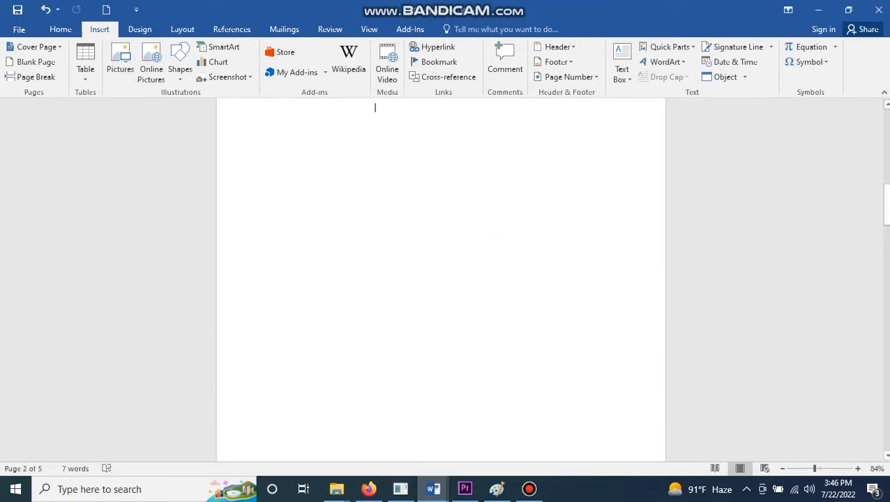
{"action": "scroll", "coordinate": [441, 279], "scroll_direction": "up", "scroll_amount": 3}
{"action": "left_click", "coordinate": [120, 63]}
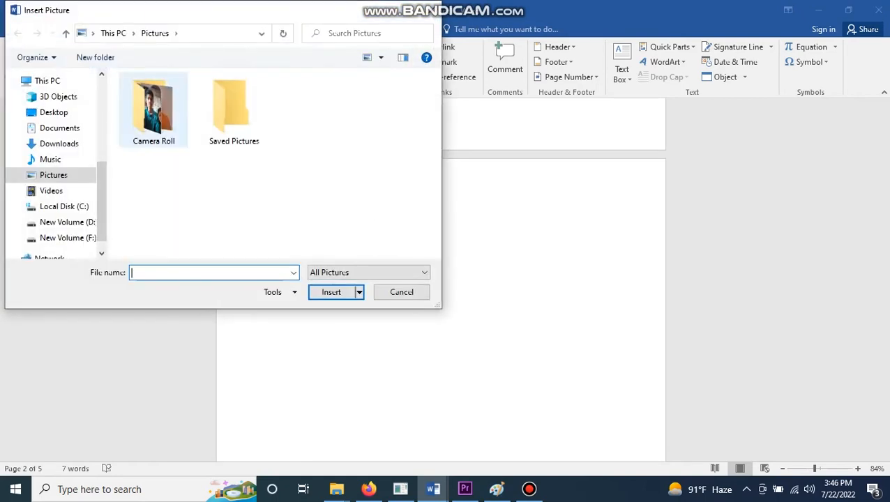
{"action": "double_click", "coordinate": [152, 108]}
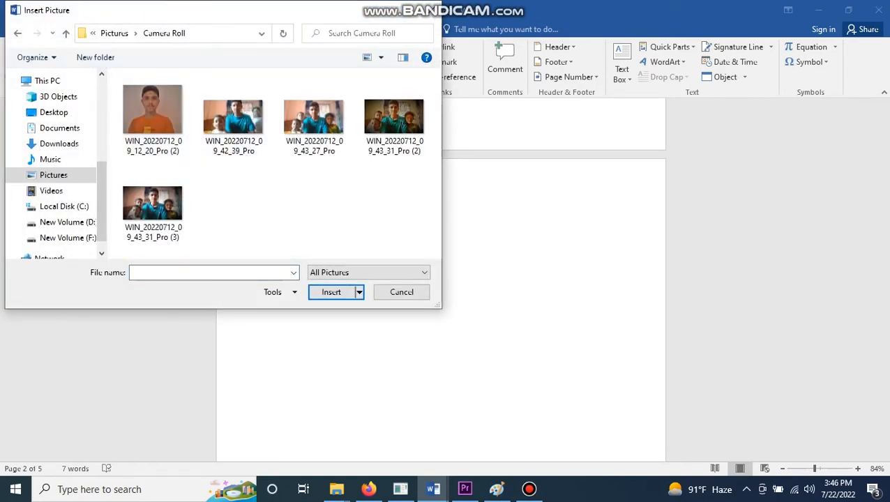
{"action": "double_click", "coordinate": [152, 111]}
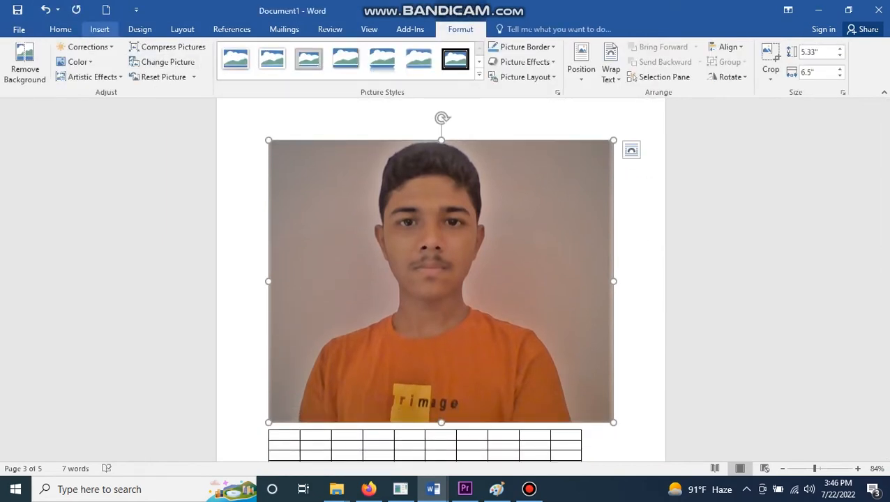
Draw a rectangle about 4.39" wide and 1.83" high below the table, and apply the black filled shape style to it.
{"action": "left_click", "coordinate": [99, 28]}
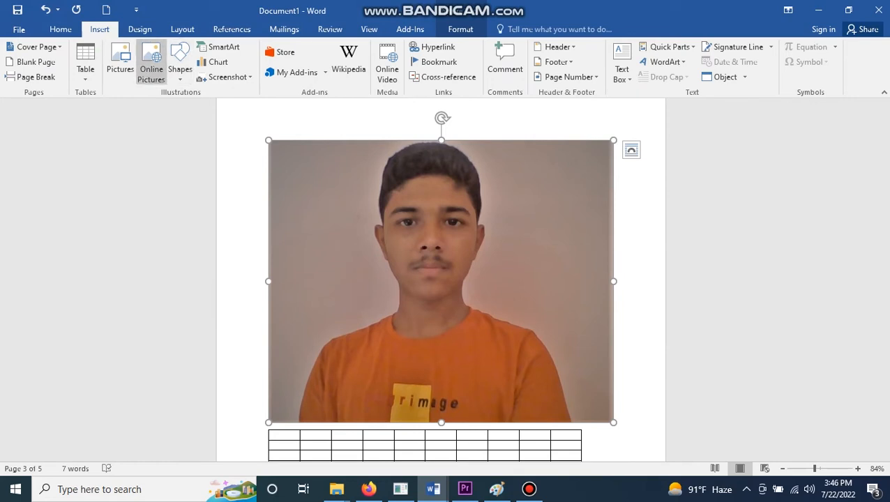
{"action": "left_click", "coordinate": [179, 69]}
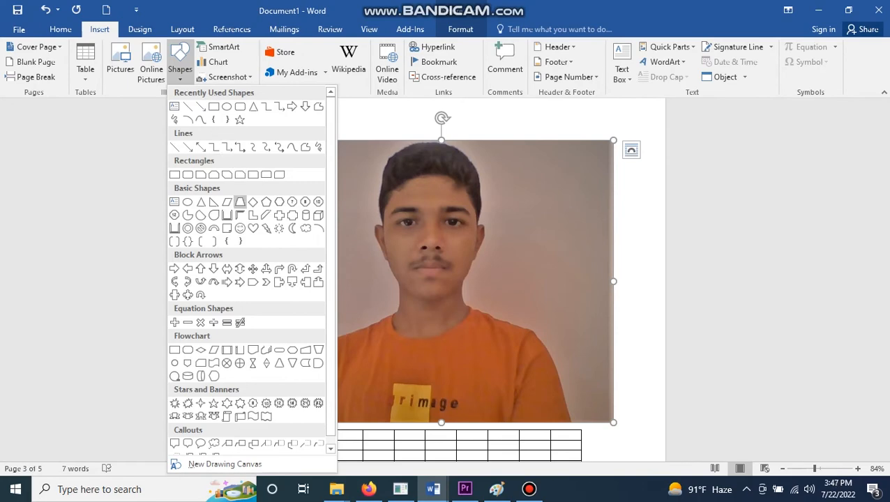
{"action": "left_click", "coordinate": [226, 106]}
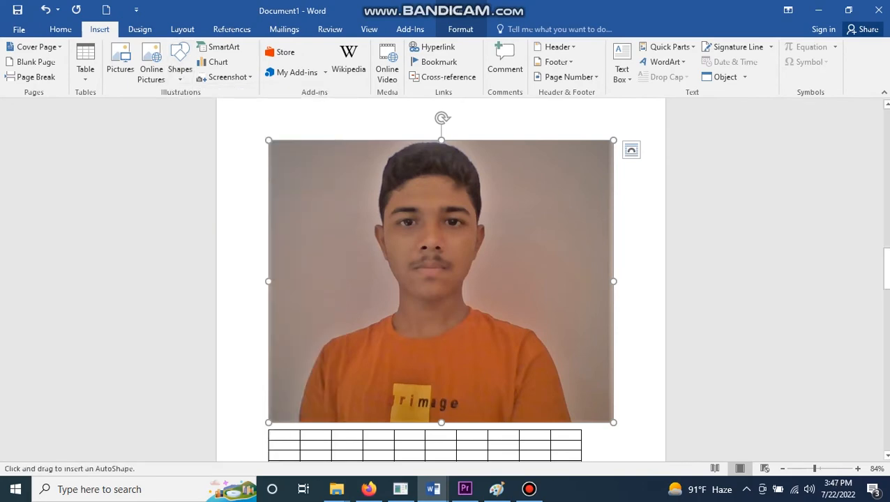
{"action": "scroll", "coordinate": [440, 279], "scroll_direction": "down", "scroll_amount": 5}
{"action": "left_click_drag", "start_coordinate": [332, 268], "coordinate": [566, 364]}
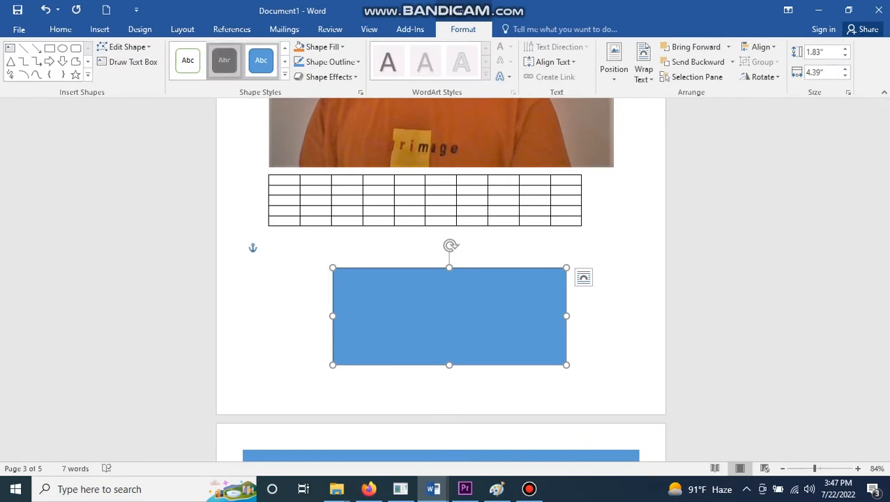
{"action": "left_click", "coordinate": [224, 60]}
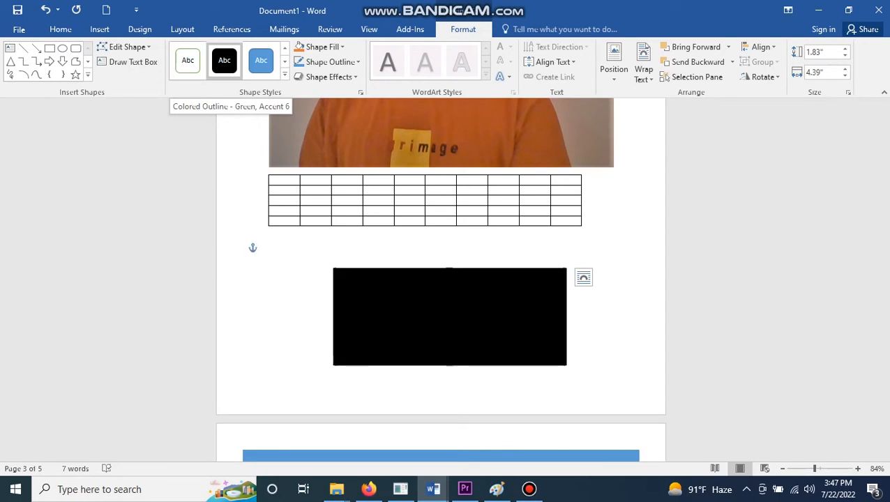
Add the built-in Blank header to Document1.
{"action": "left_click", "coordinate": [99, 28]}
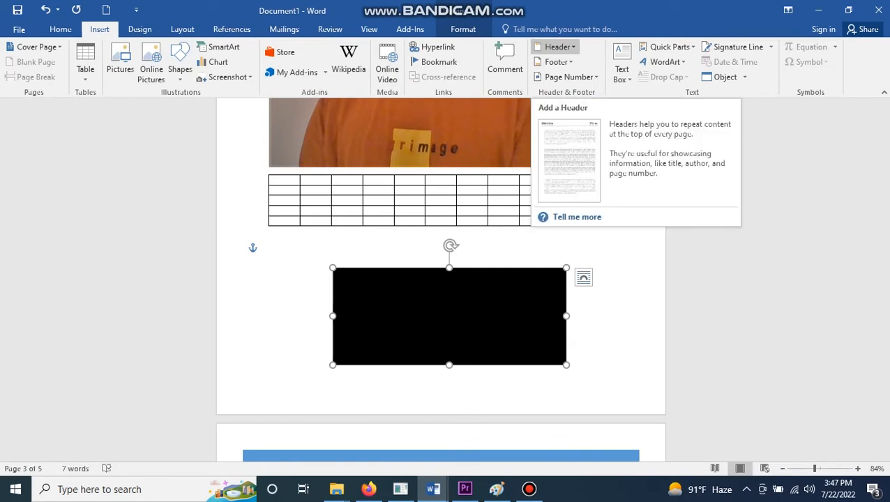
{"action": "left_click", "coordinate": [559, 47]}
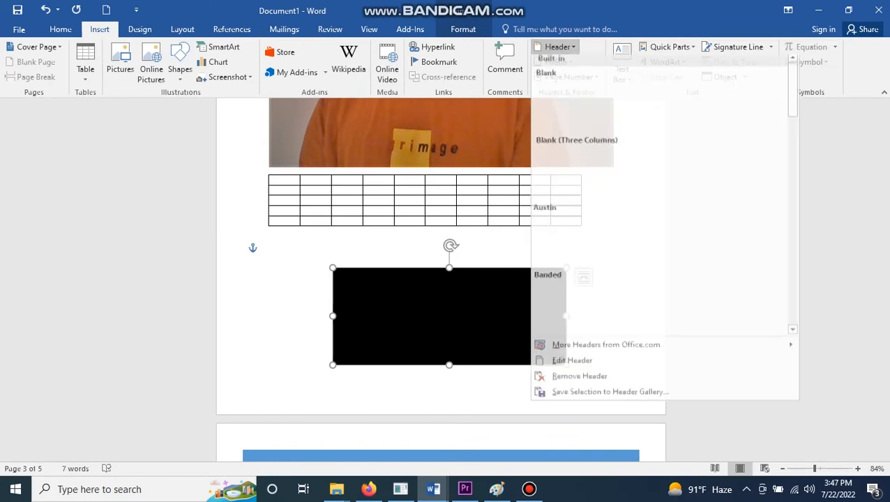
{"action": "left_click", "coordinate": [599, 113]}
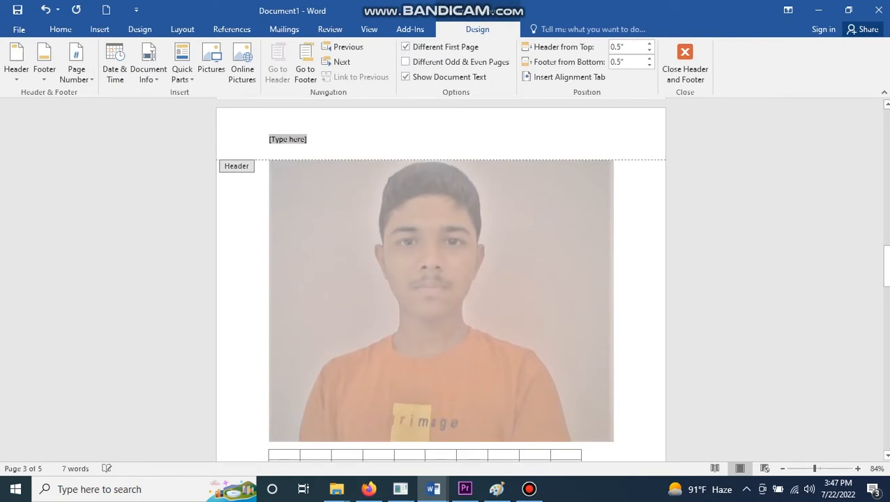
Enter "gggggggggggggggg" as the header text and return to the document body.
{"action": "type", "text": "gggggggggggggggg"}
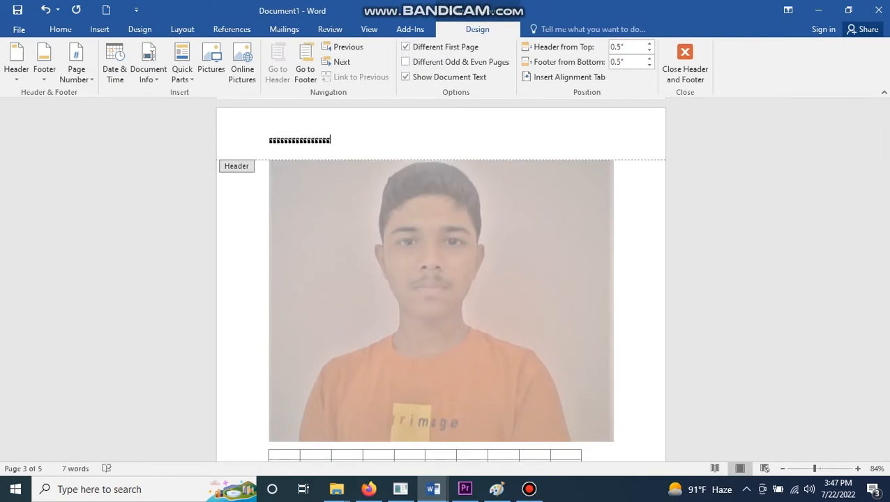
{"action": "left_click", "coordinate": [684, 68]}
{"action": "scroll", "coordinate": [440, 279], "scroll_direction": "up", "scroll_amount": 10}
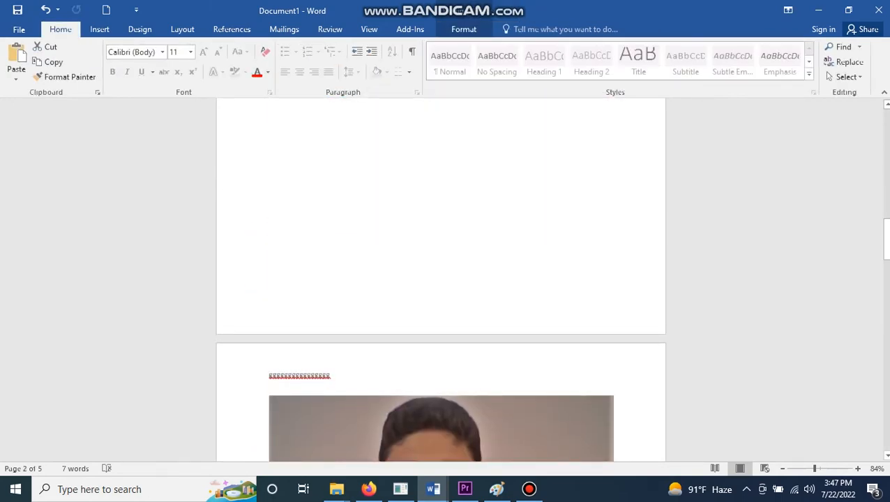
Add the built-in Blank (Three Columns) footer and enter a row of j characters before its first placeholder.
{"action": "left_click", "coordinate": [99, 29]}
{"action": "left_click", "coordinate": [556, 62]}
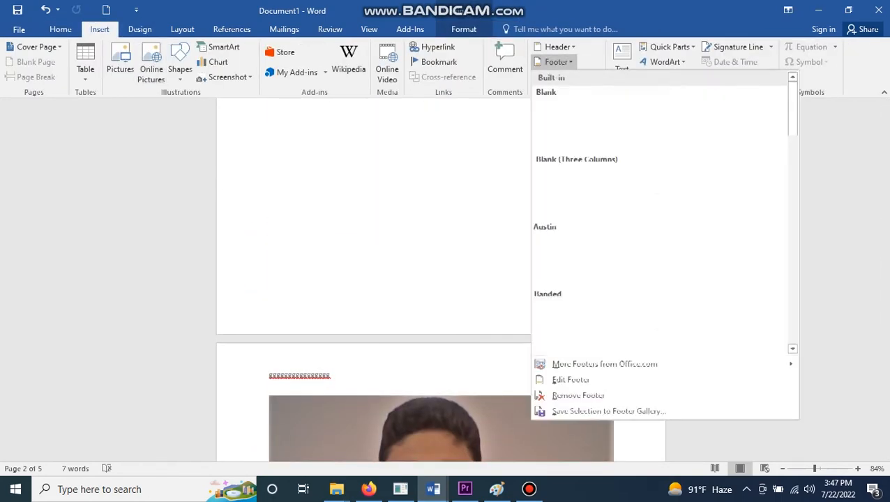
{"action": "left_click", "coordinate": [659, 188]}
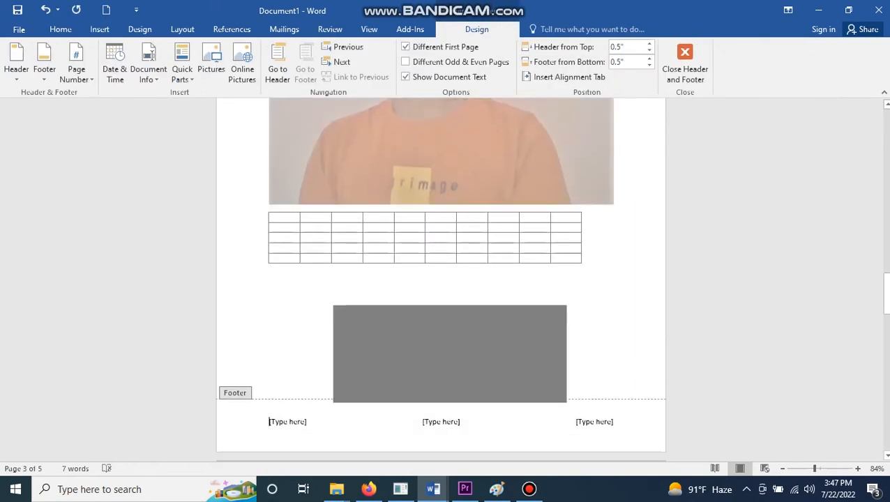
{"action": "type", "text": "jjjjjjjjjjjjjjjjjjjjjjjjjjjjj"}
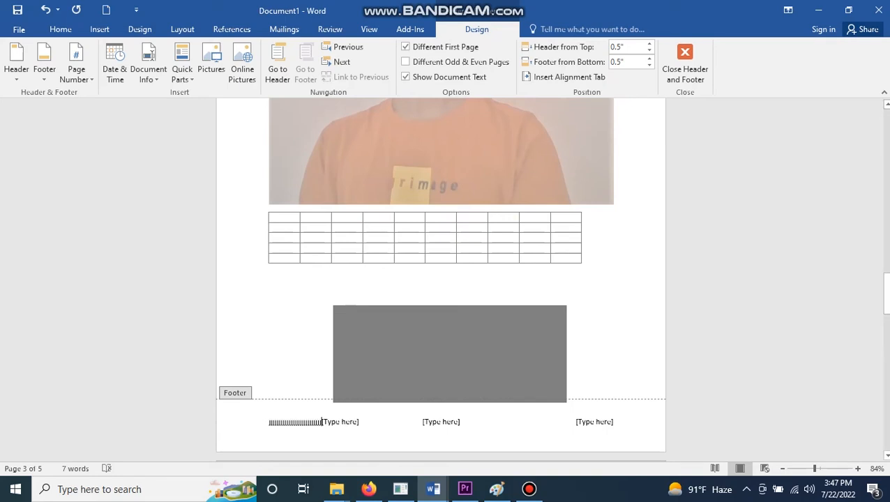
Replace the entire footer content with "nnnnnnnnnnnnnnnnnn" and return to the document body.
{"action": "key", "text": "ctrl+a"}
{"action": "key", "text": "Delete"}
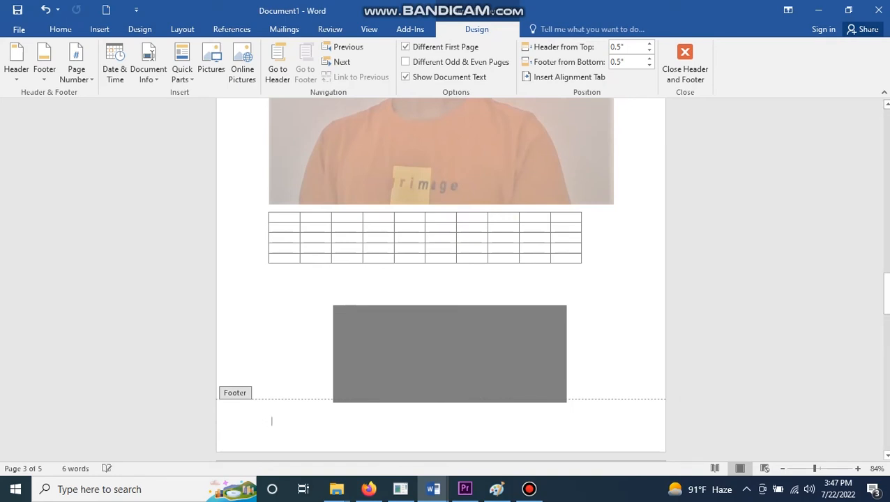
{"action": "type", "text": "nnnnnnnnnnnnnnnnnn"}
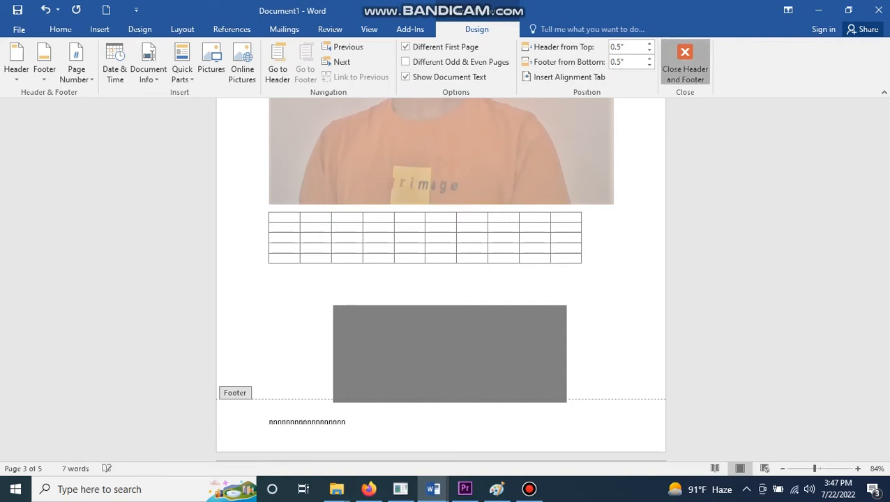
{"action": "left_click", "coordinate": [685, 68]}
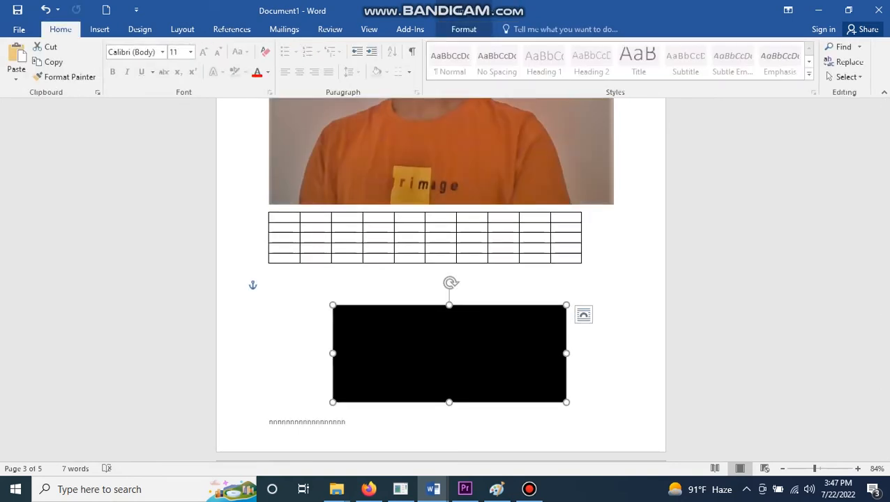
Insert page numbers at the bottom of the page using the Plain Number 2 style.
{"action": "scroll", "coordinate": [440, 279], "scroll_direction": "up", "scroll_amount": 3}
{"action": "scroll", "coordinate": [441, 279], "scroll_direction": "up", "scroll_amount": 5}
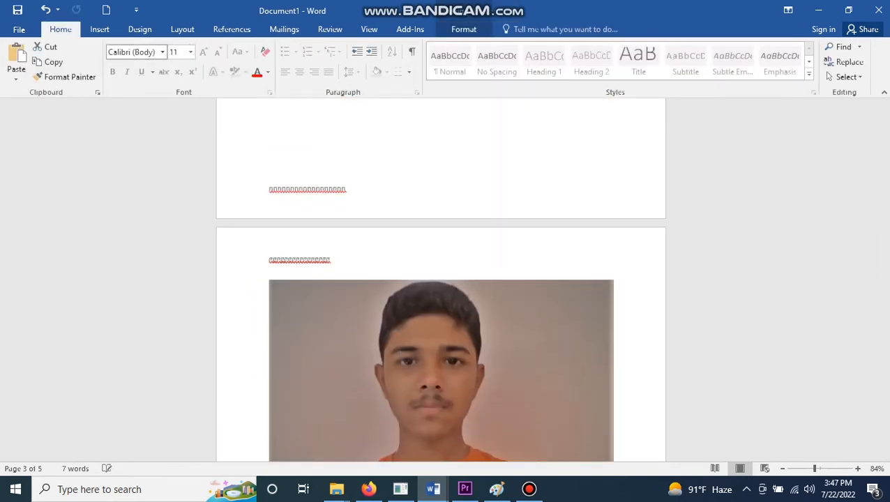
{"action": "left_click", "coordinate": [100, 29]}
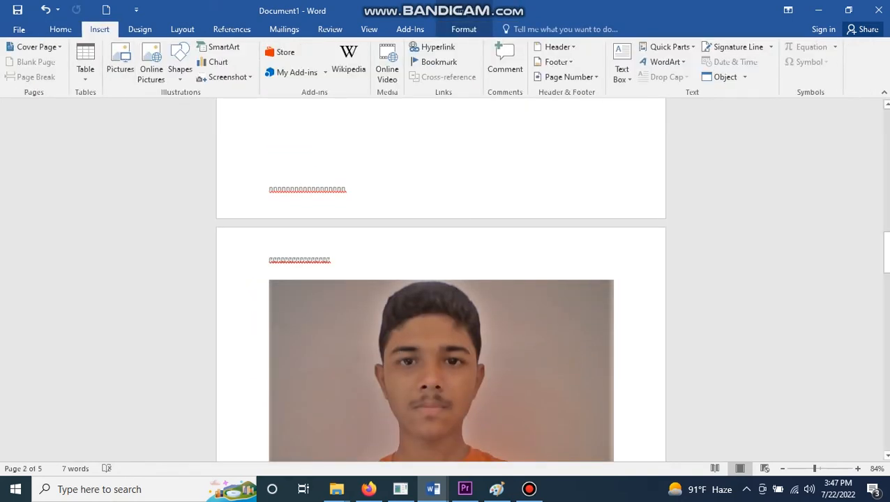
{"action": "left_click", "coordinate": [568, 76]}
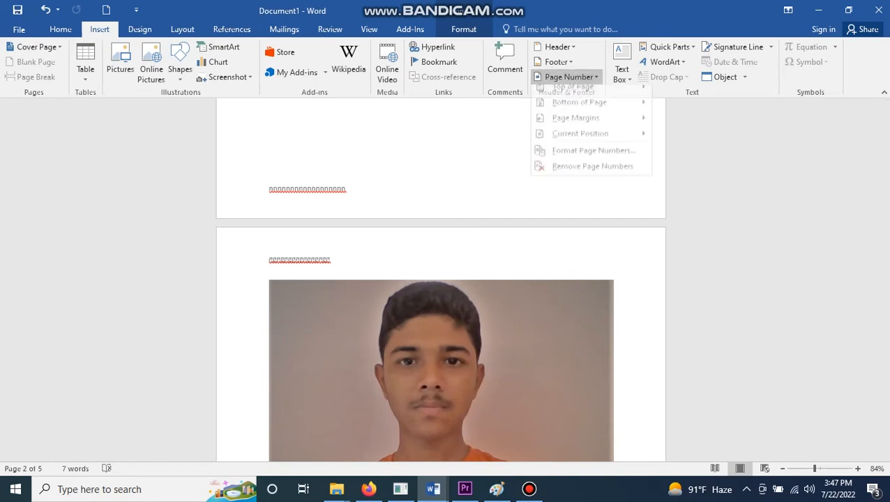
{"action": "mouse_move", "coordinate": [573, 93]}
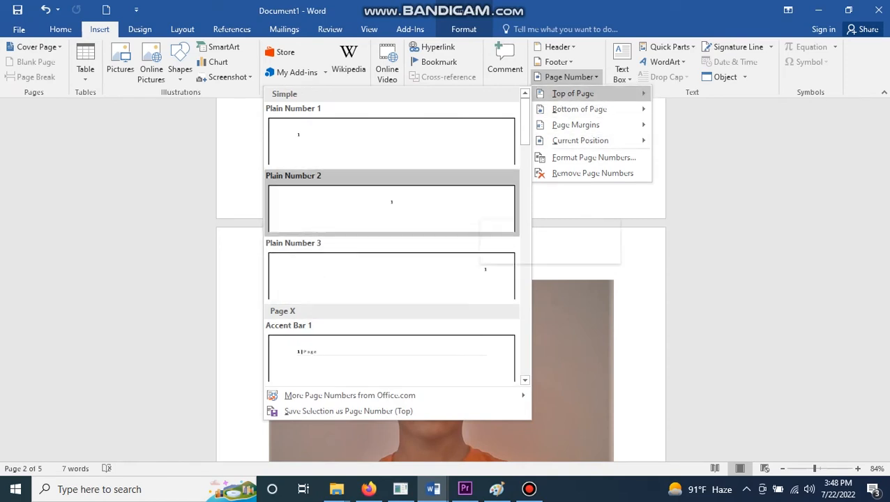
{"action": "mouse_move", "coordinate": [579, 109]}
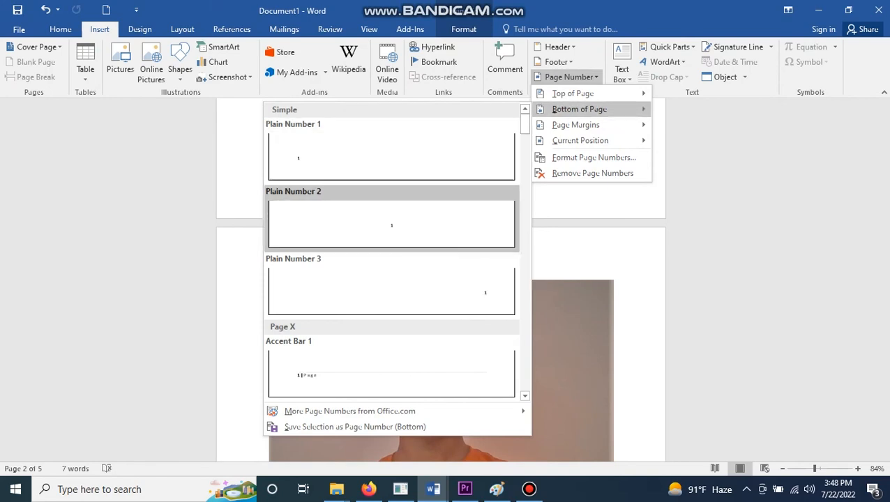
{"action": "left_click", "coordinate": [391, 224]}
{"action": "scroll", "coordinate": [440, 279], "scroll_direction": "down", "scroll_amount": 5}
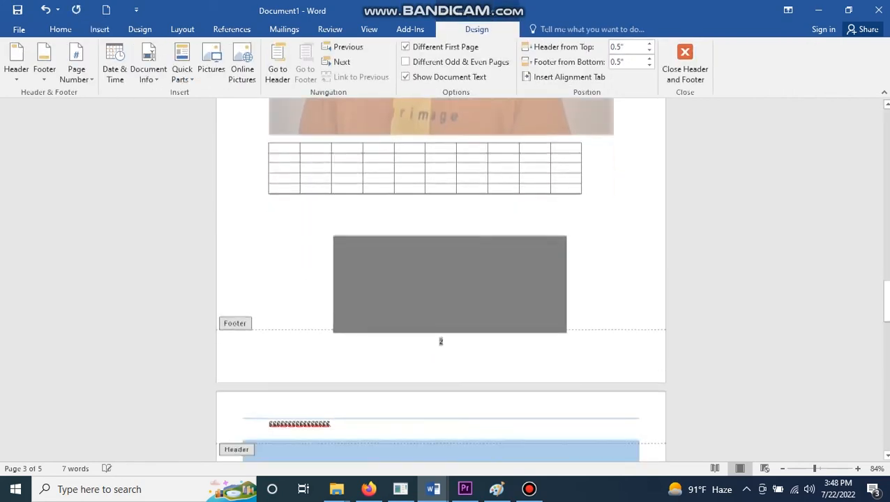
{"action": "scroll", "coordinate": [440, 279], "scroll_direction": "up", "scroll_amount": 4}
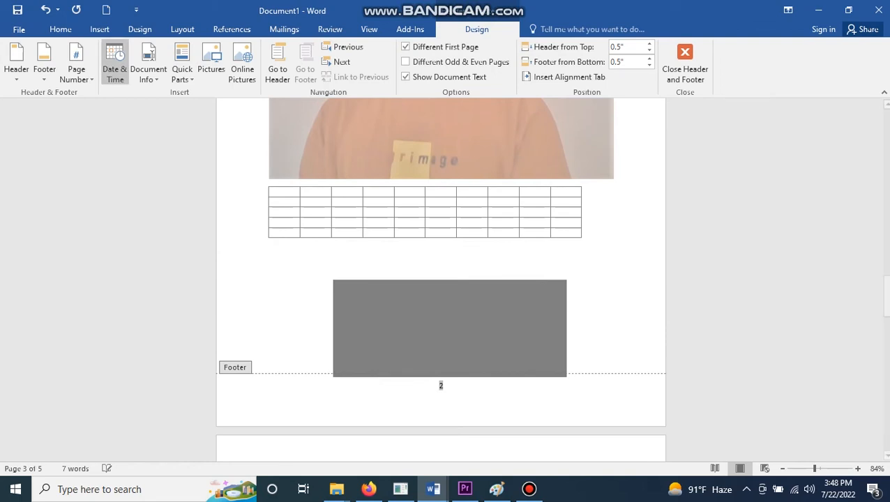
{"action": "left_click", "coordinate": [99, 28]}
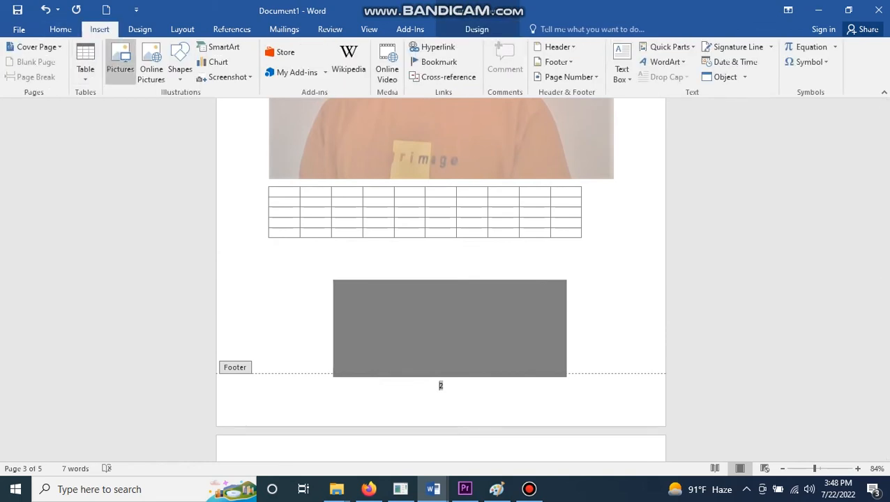